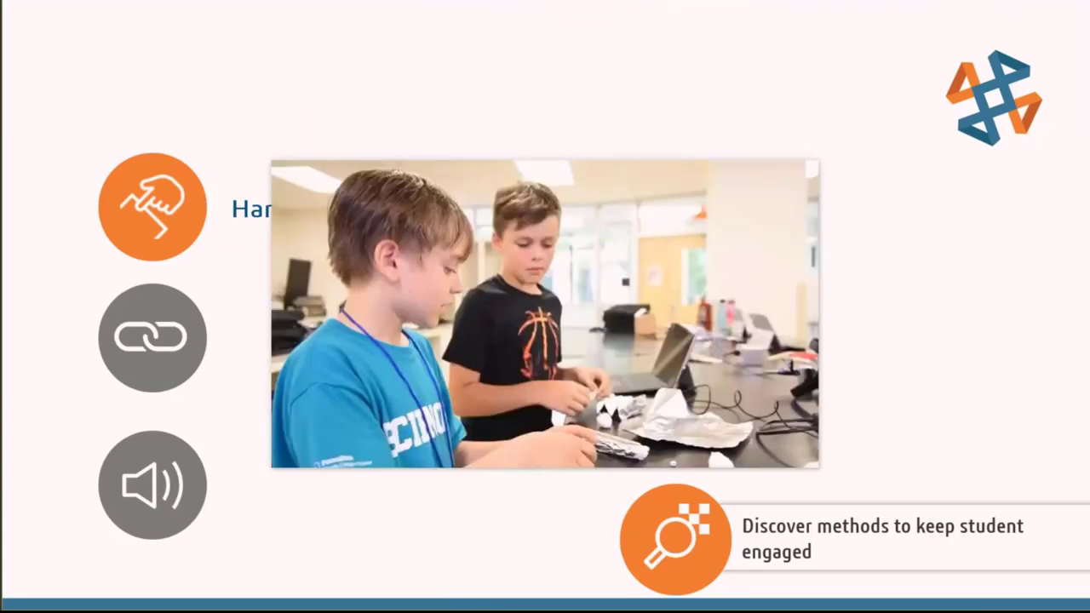
- Play the campers' hands-on video clip on the slide, then pause it
{"action": "mouse_move", "coordinate": [602, 198]}
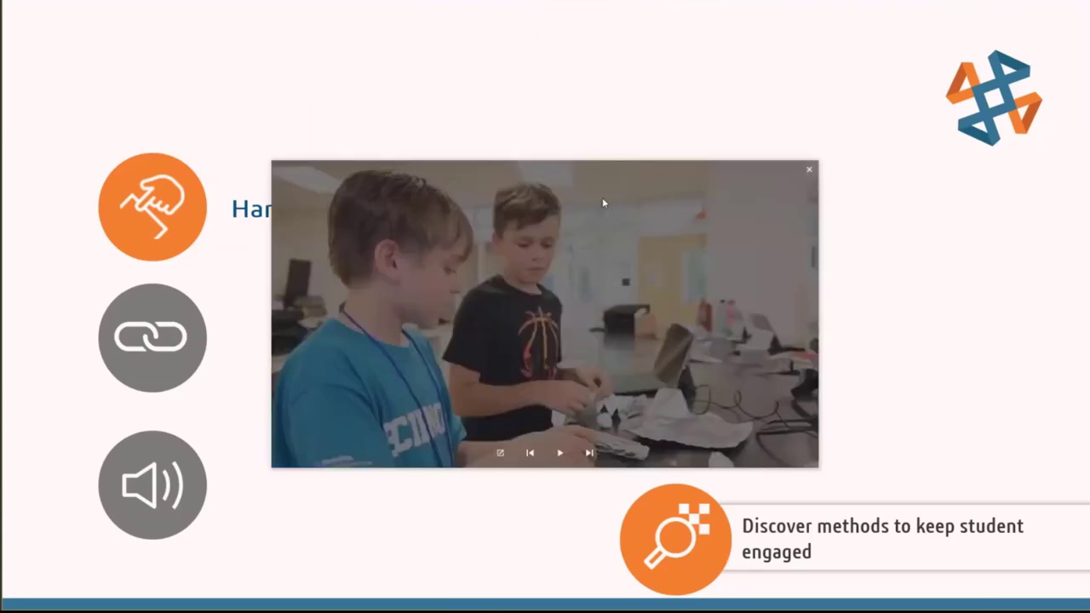
{"action": "left_click", "coordinate": [559, 454]}
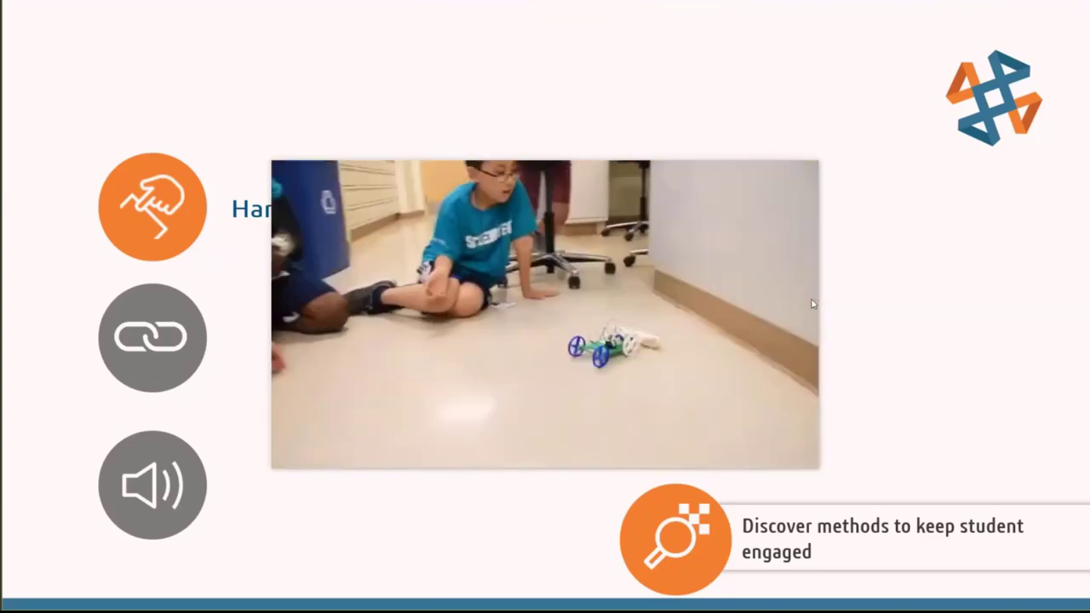
{"action": "mouse_move", "coordinate": [809, 303]}
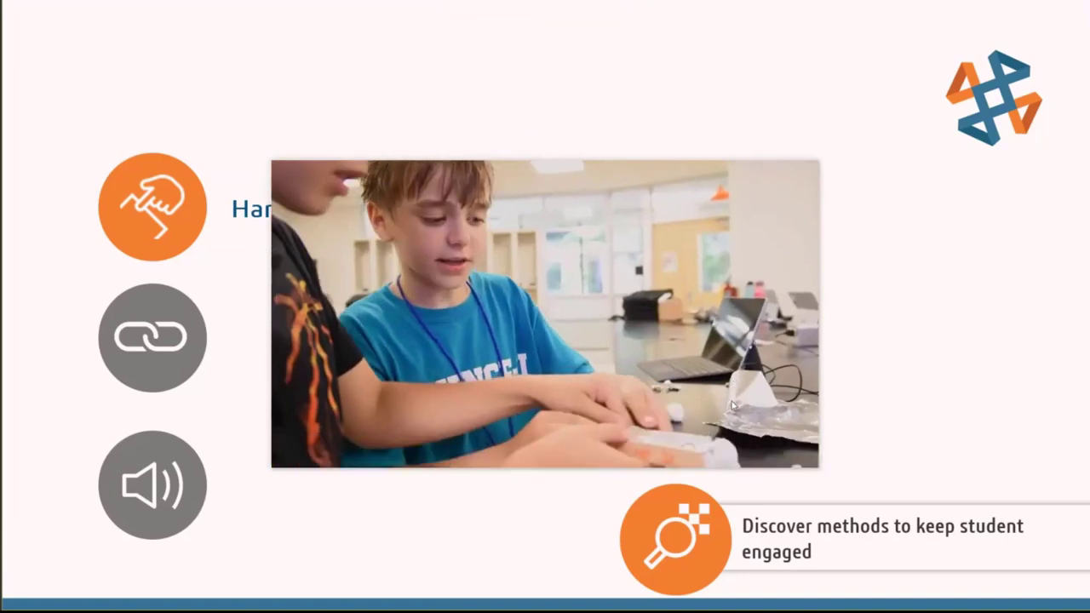
{"action": "mouse_move", "coordinate": [662, 438]}
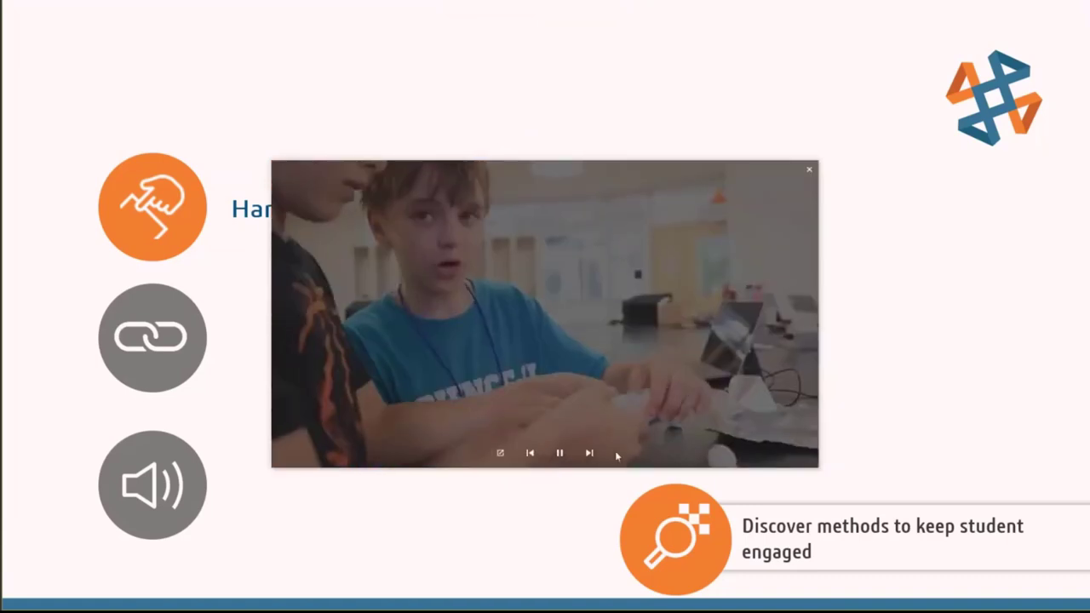
{"action": "left_click", "coordinate": [559, 452]}
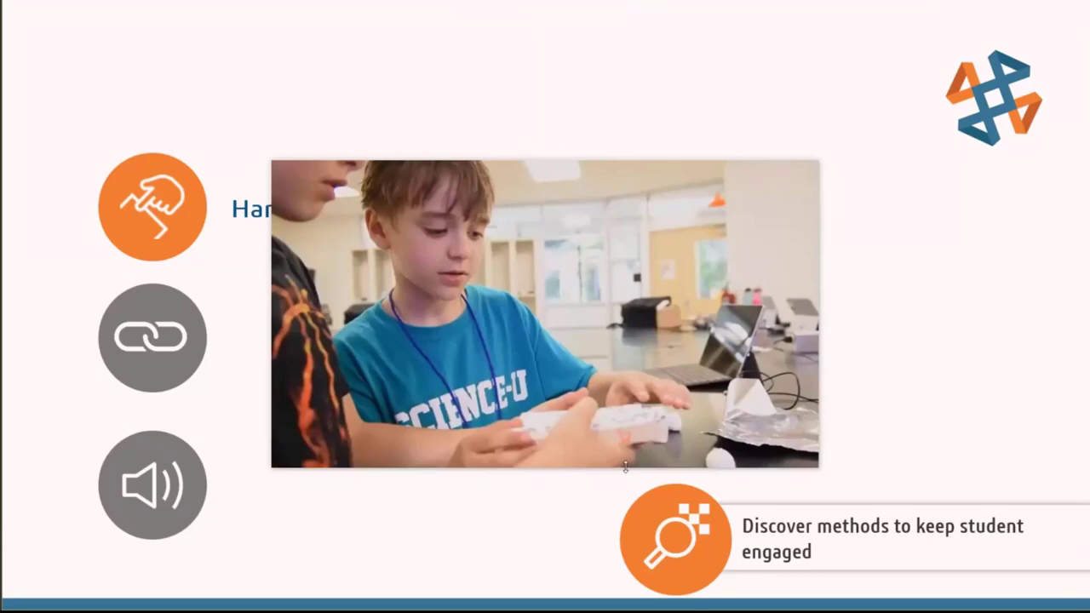
{"action": "mouse_move", "coordinate": [639, 441]}
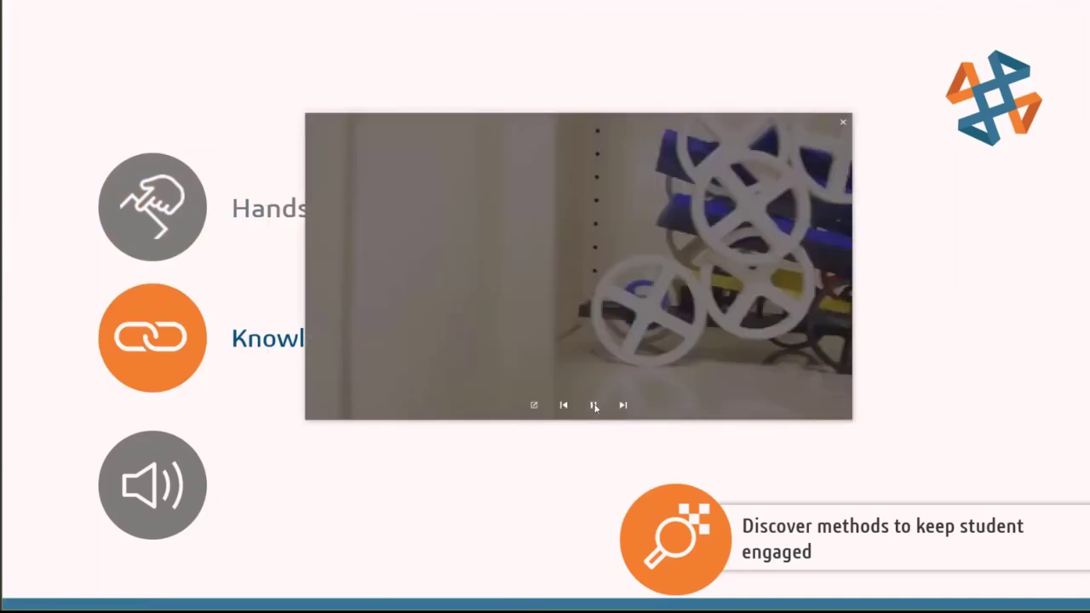
- Play and close the wheels clip, then start the YouTube 'Designing the Future Camp – 2019' video
{"action": "left_click", "coordinate": [593, 406]}
{"action": "left_click", "coordinate": [842, 122]}
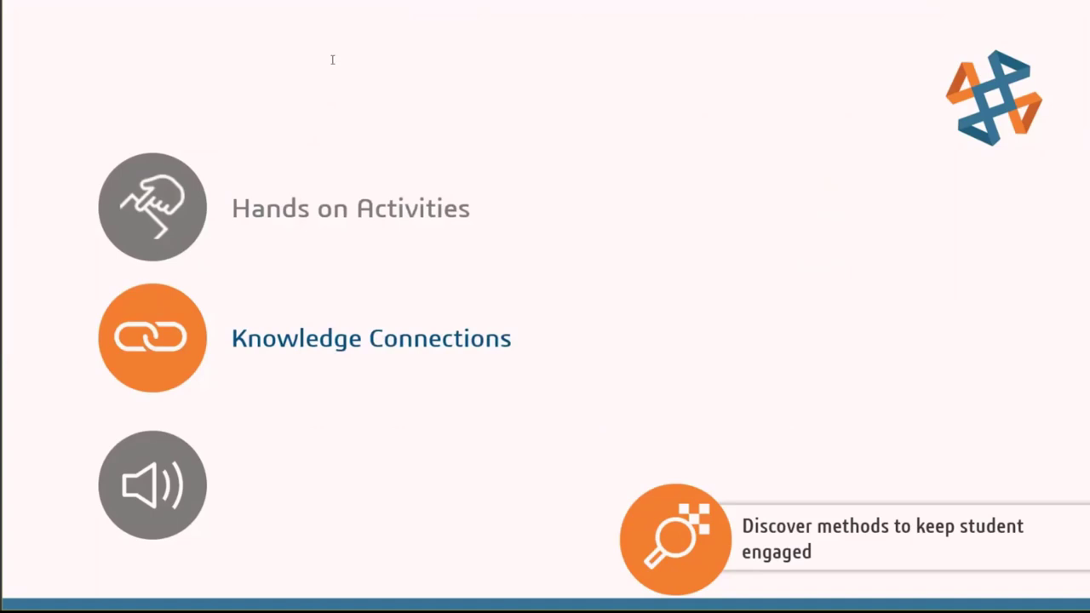
{"action": "key", "text": "alt+Tab"}
{"action": "left_click", "coordinate": [456, 279]}
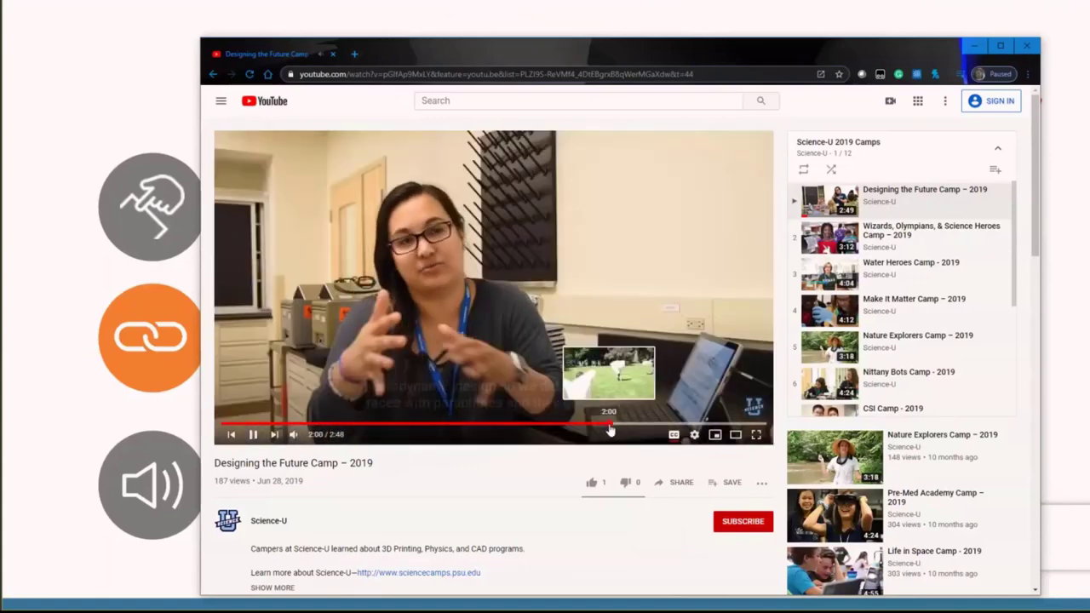
- Jump the camp video back to 2:00 and pause it on the lawn scene
{"action": "left_click", "coordinate": [610, 425]}
{"action": "left_click", "coordinate": [573, 310]}
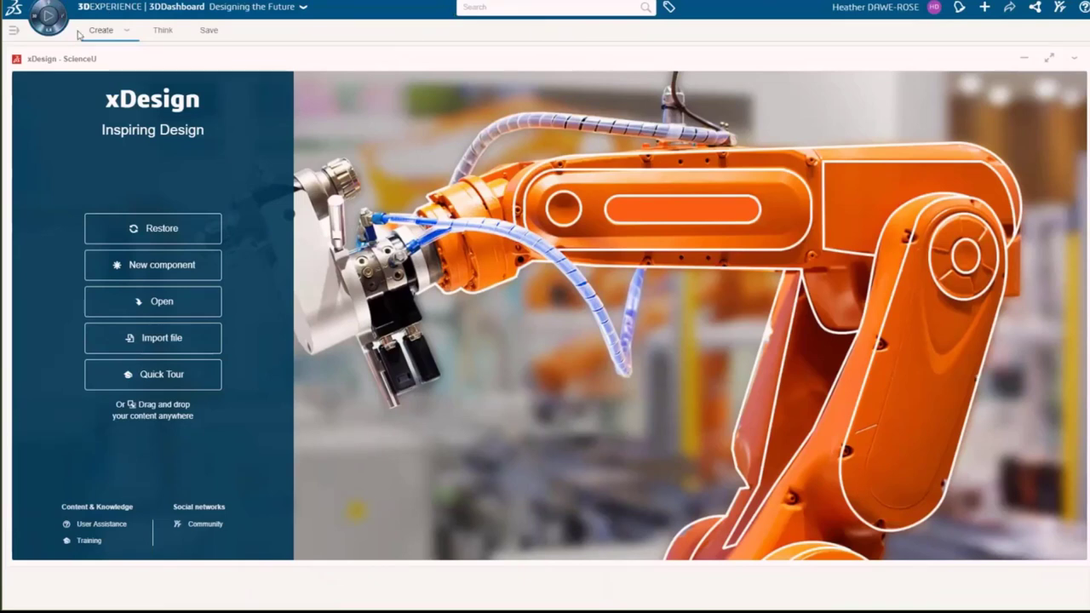
- Browse the dashboard's Think, Save and Create pages, ending on Think with Web Notes and Calculator
{"action": "left_click", "coordinate": [149, 31]}
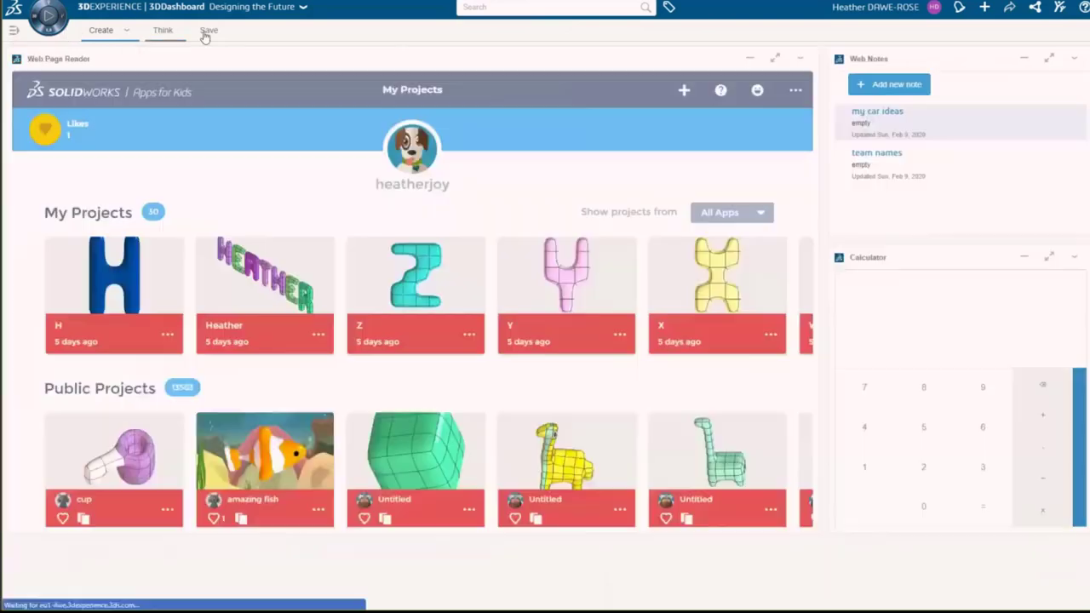
{"action": "left_click", "coordinate": [206, 32]}
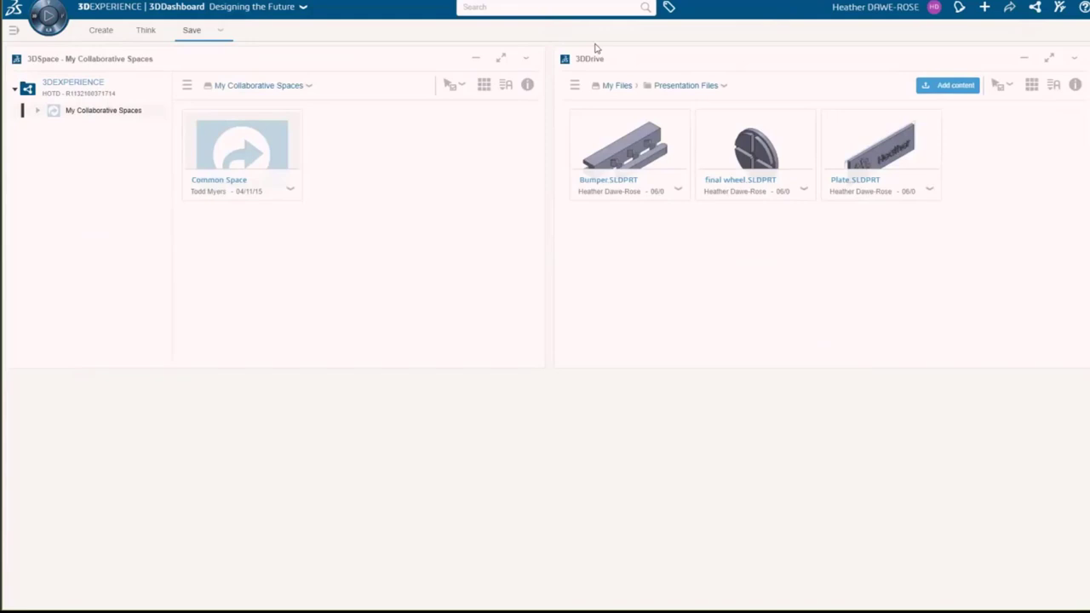
{"action": "left_click", "coordinate": [100, 31]}
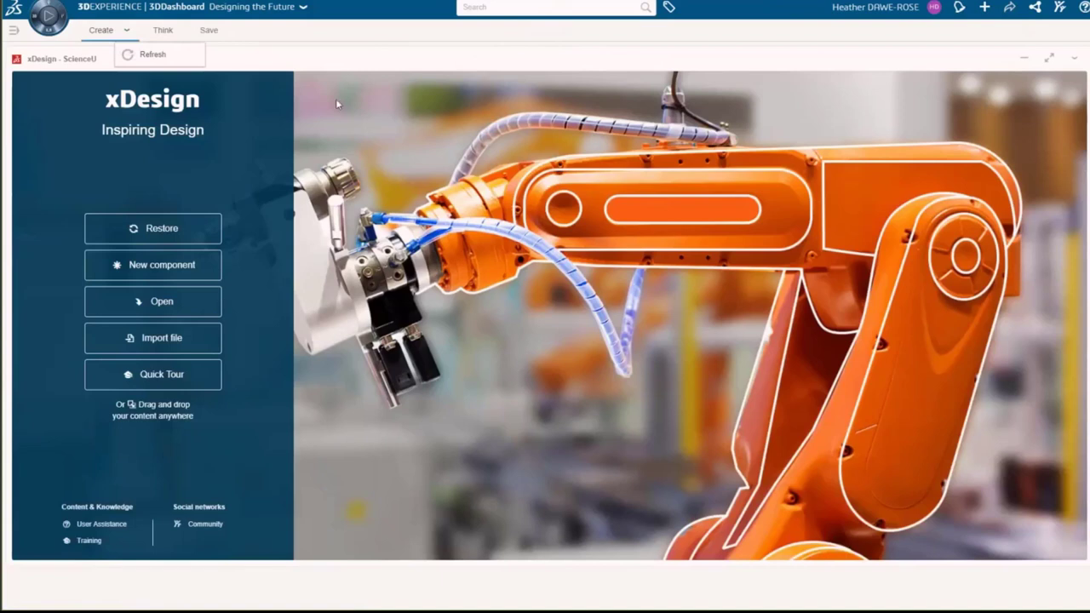
{"action": "left_click", "coordinate": [160, 32]}
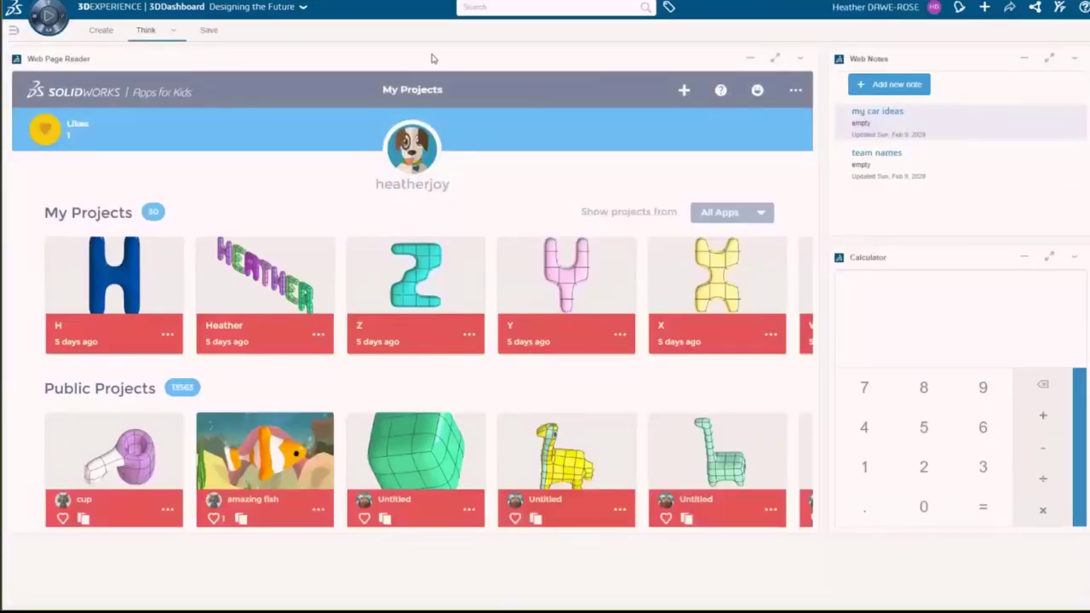
- Cycle through the Save and Think dashboard pages, finishing on the xDesign 'Inspiring Design' welcome page
{"action": "left_click", "coordinate": [205, 31]}
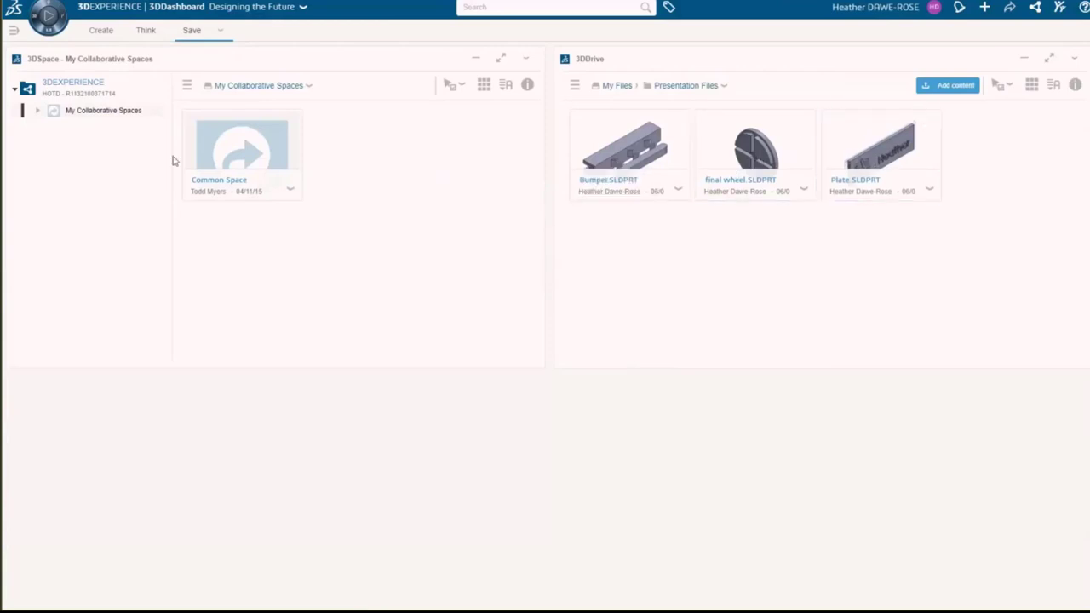
{"action": "left_click", "coordinate": [146, 33]}
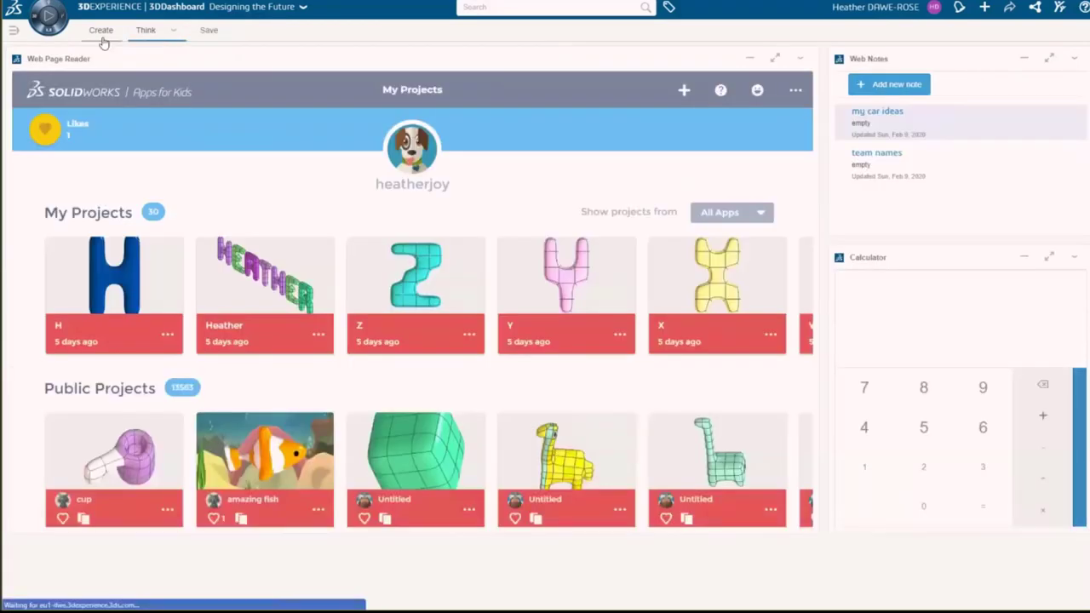
{"action": "left_click", "coordinate": [102, 34]}
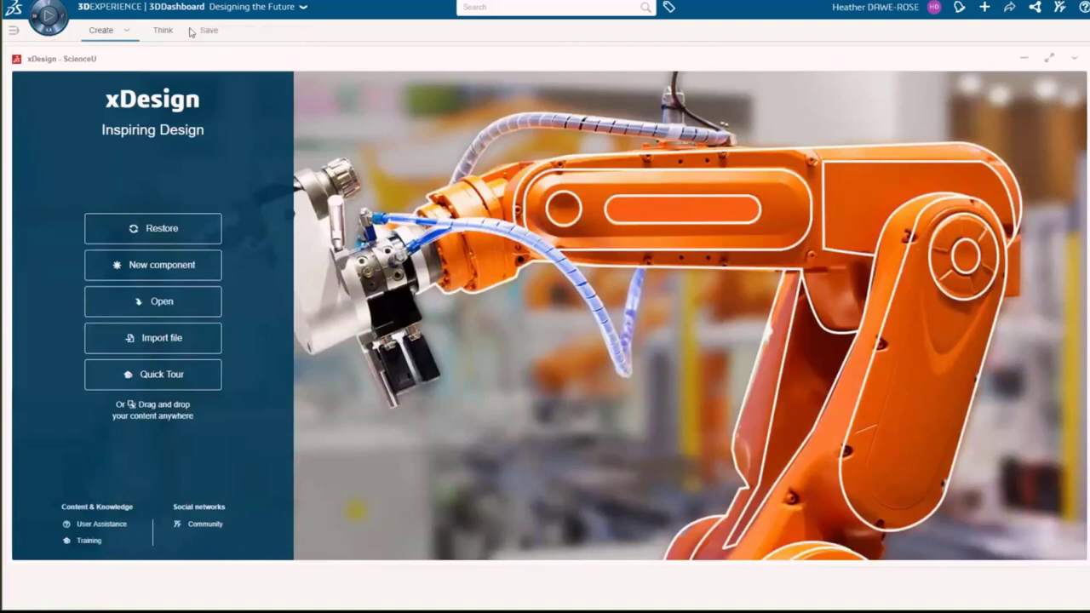
{"action": "left_click", "coordinate": [160, 31]}
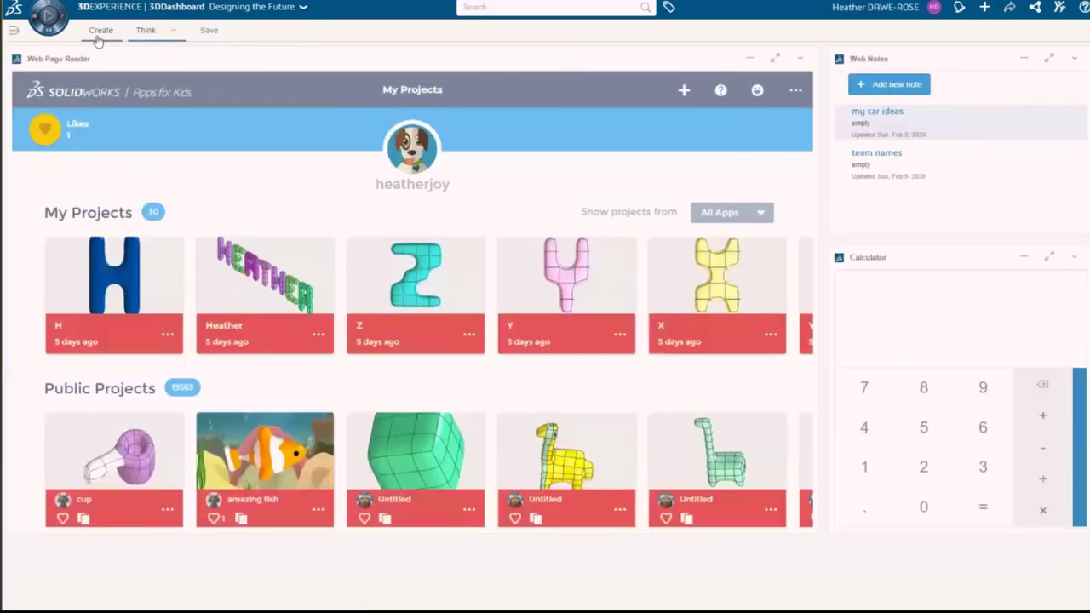
{"action": "left_click", "coordinate": [99, 32]}
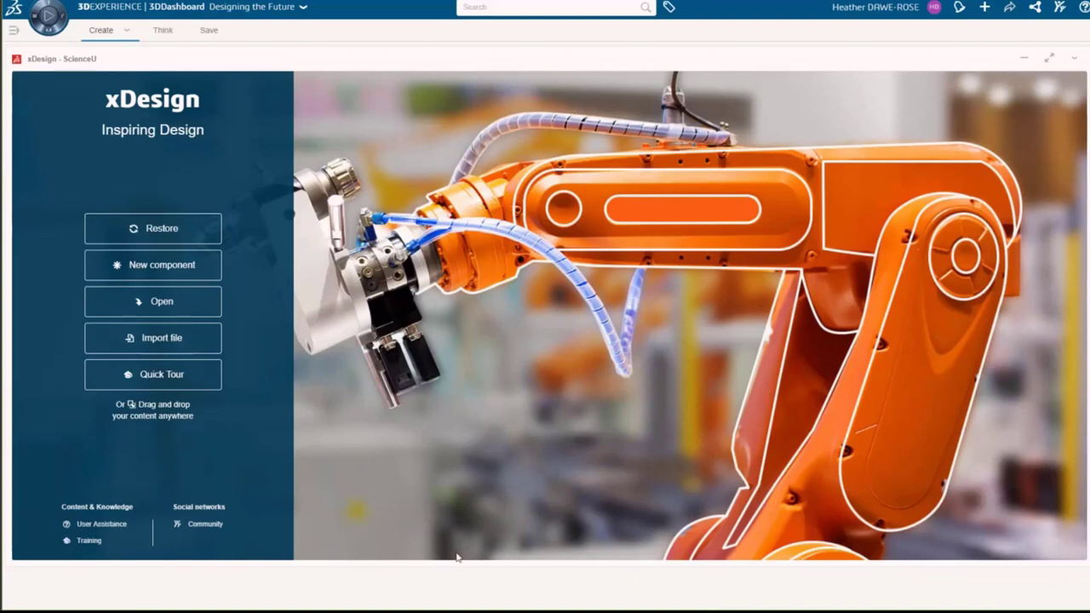
{"action": "left_click", "coordinate": [11, 38]}
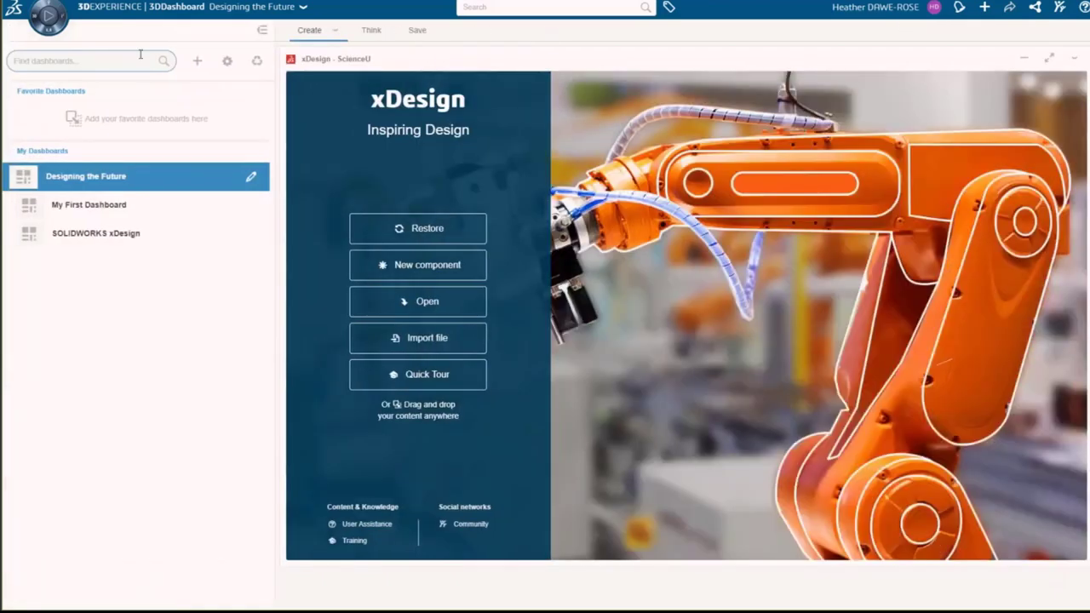
{"action": "left_click", "coordinate": [49, 20]}
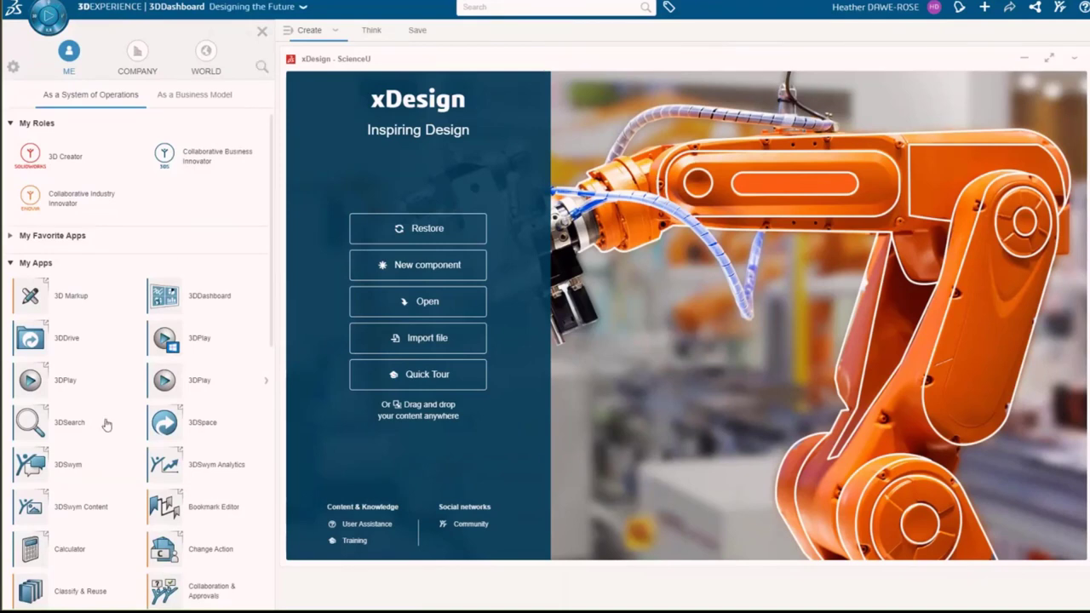
{"action": "scroll", "coordinate": [135, 411], "scroll_direction": "down", "scroll_amount": 6}
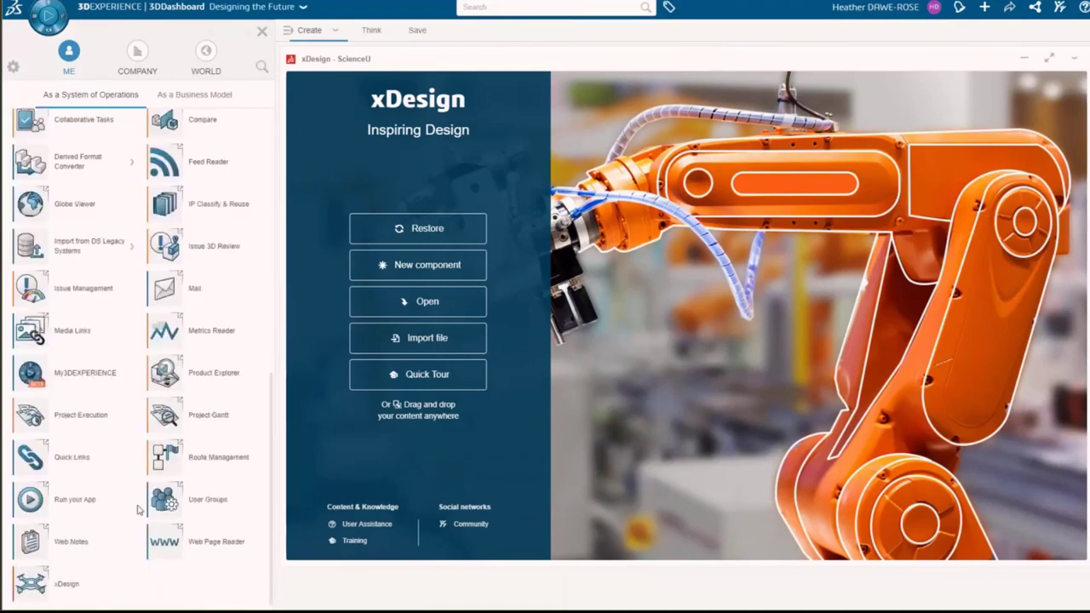
{"action": "scroll", "coordinate": [204, 357], "scroll_direction": "up", "scroll_amount": 6}
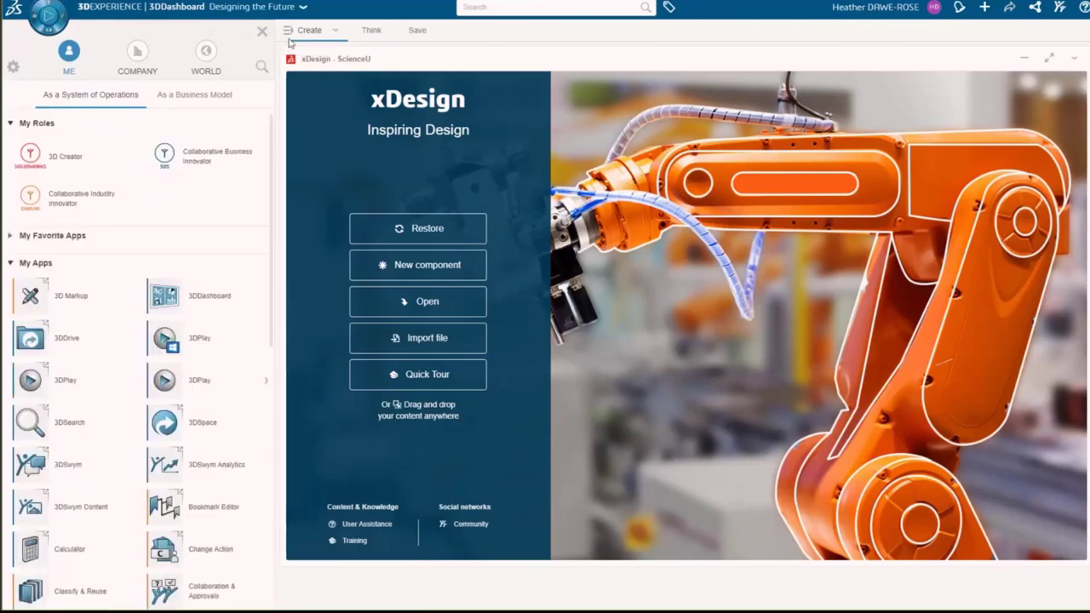
{"action": "left_click", "coordinate": [262, 32]}
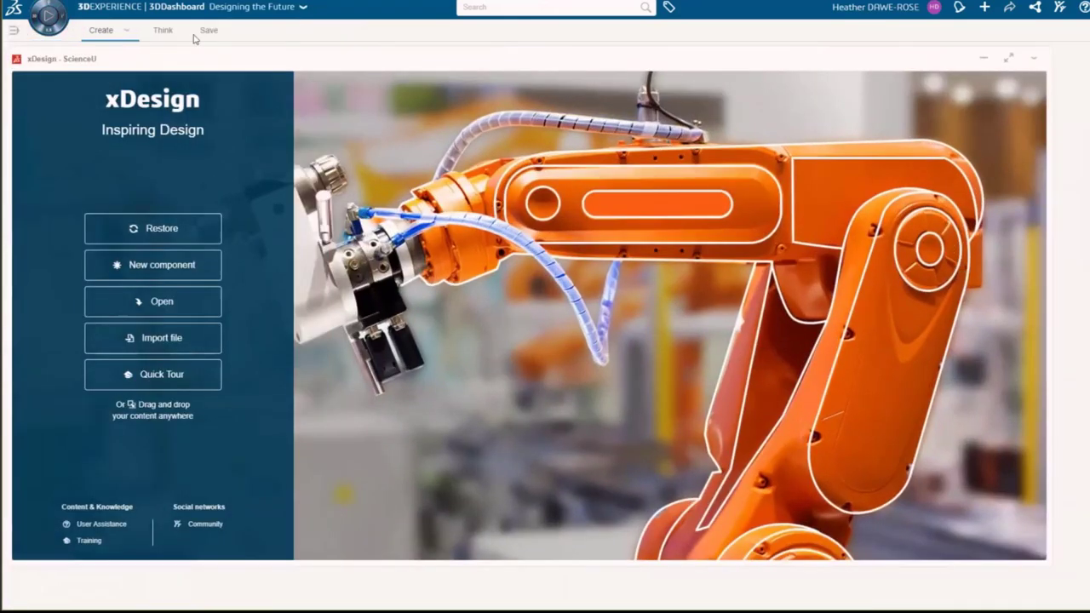
{"action": "left_click", "coordinate": [192, 30]}
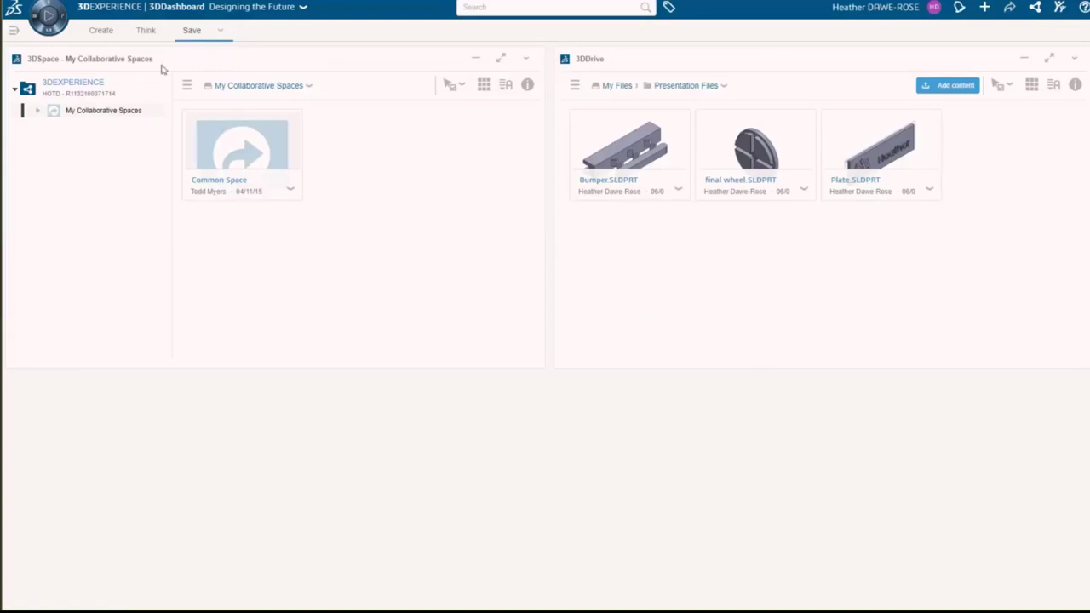
{"action": "left_click", "coordinate": [146, 31]}
{"action": "left_click", "coordinate": [103, 31]}
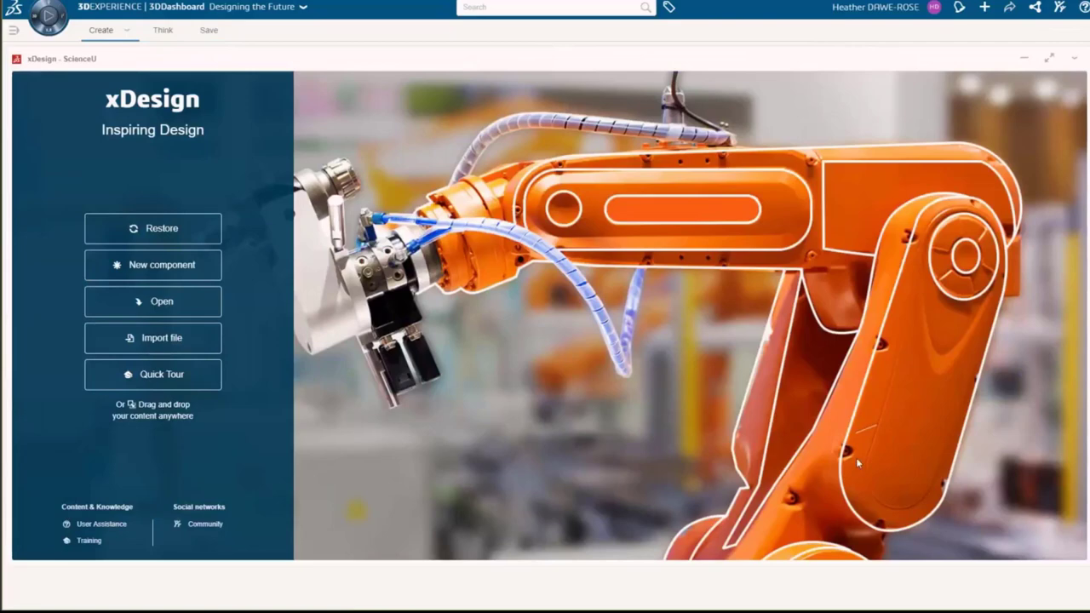
- Switch over to the PowerPoint slideshow, then back to the 3DEXPERIENCE dashboard
{"action": "key", "text": "alt+Tab"}
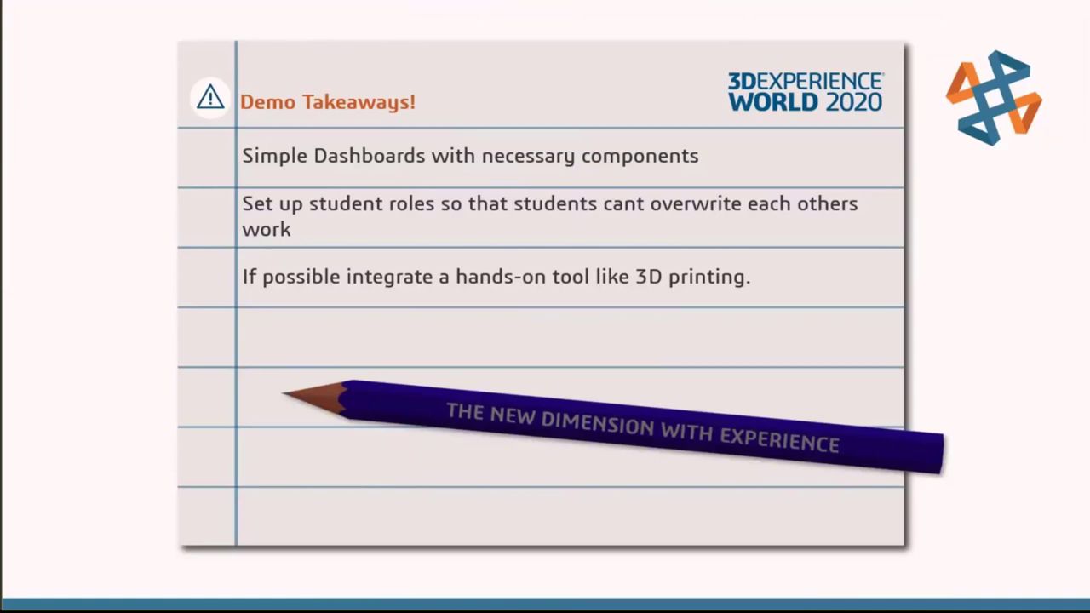
{"action": "key", "text": "alt+Tab"}
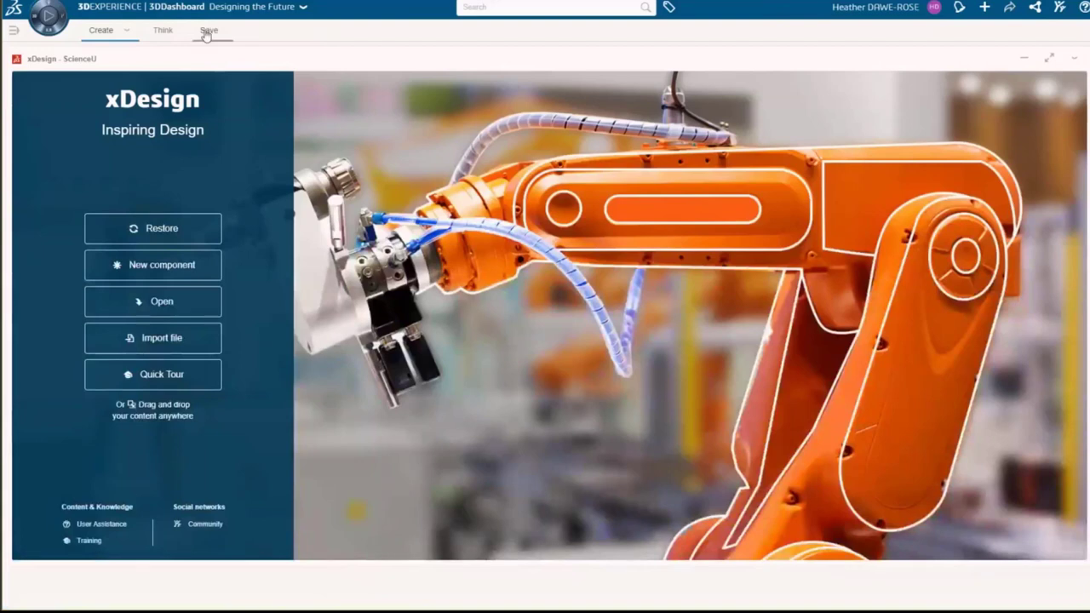
- On the Save page, open the Bumper.SLDPRT file actions and dismiss them unchanged
{"action": "left_click", "coordinate": [207, 32]}
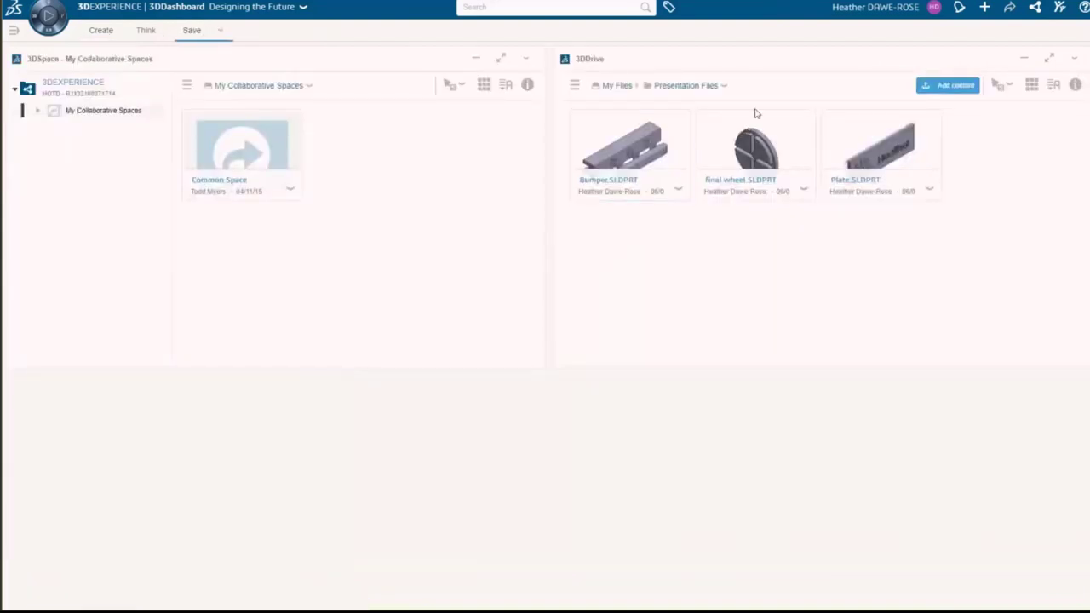
{"action": "left_click", "coordinate": [678, 190]}
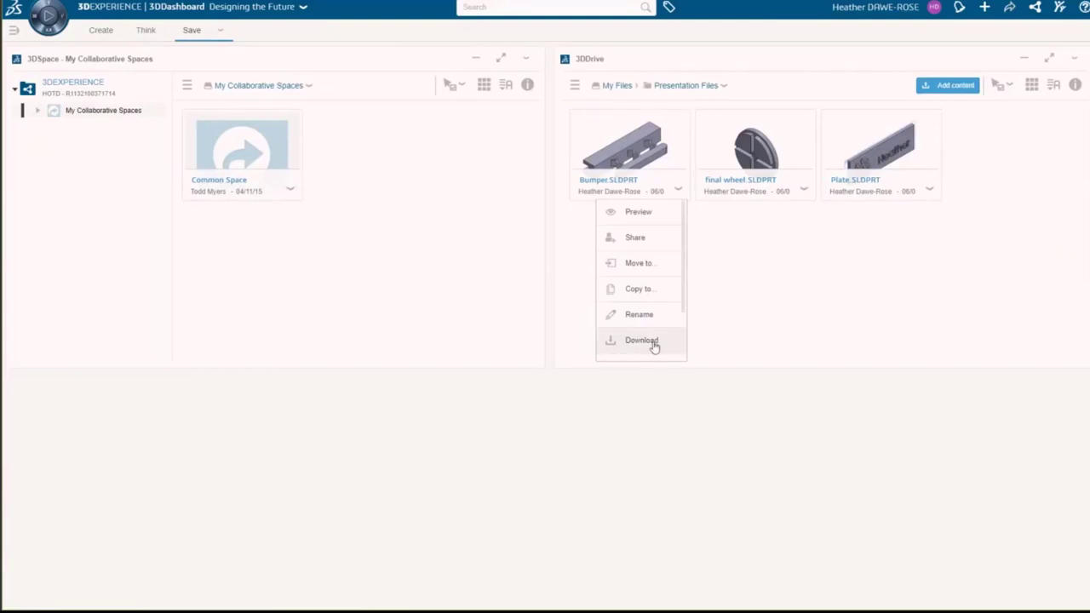
{"action": "left_click", "coordinate": [1040, 321]}
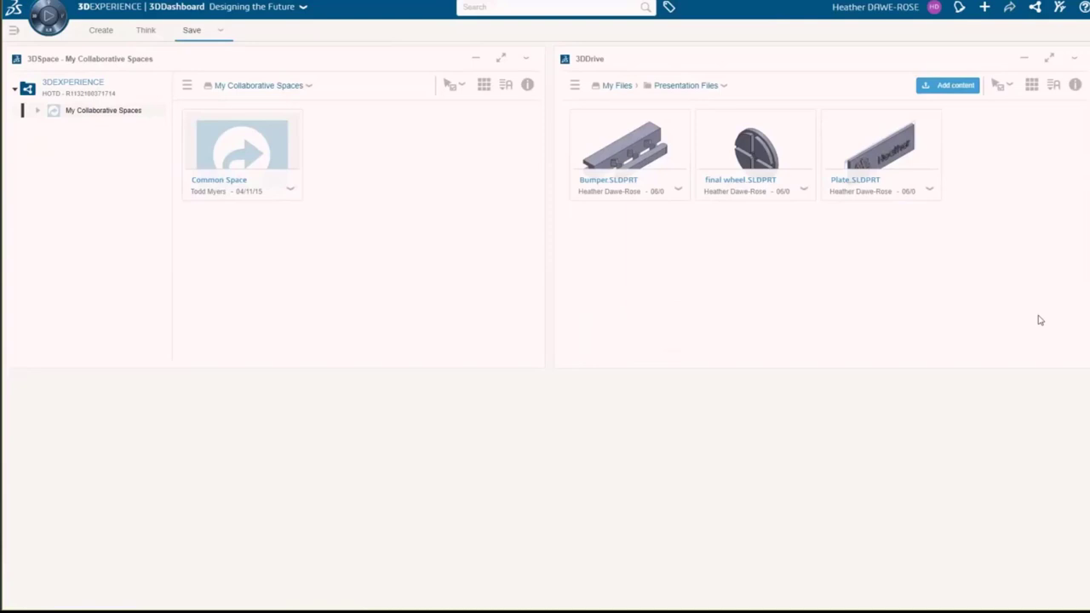
{"action": "key", "text": "alt+Tab"}
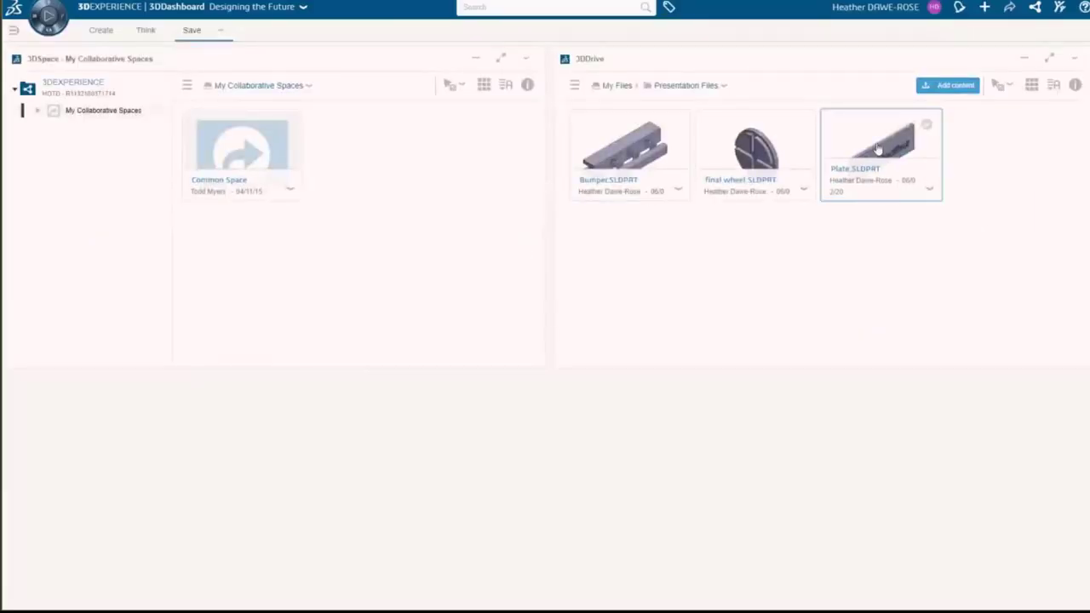
- Preview Plate.SLDPRT in the 3D viewer and orbit it to face its embossed logo and name
{"action": "left_click", "coordinate": [881, 155]}
{"action": "left_click", "coordinate": [930, 190]}
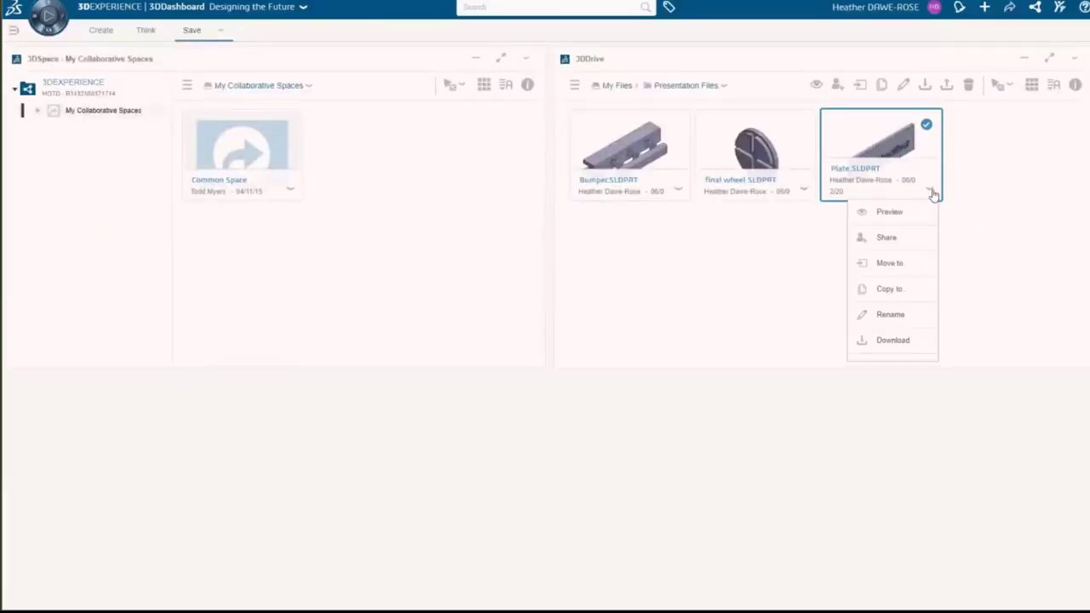
{"action": "left_click", "coordinate": [880, 215]}
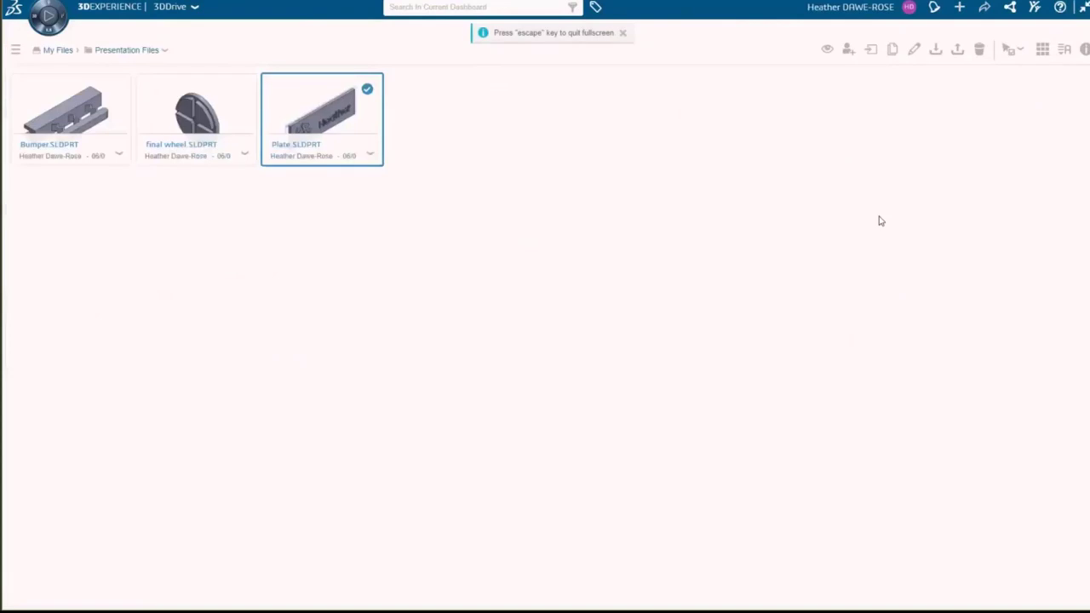
{"action": "double_click", "coordinate": [372, 159]}
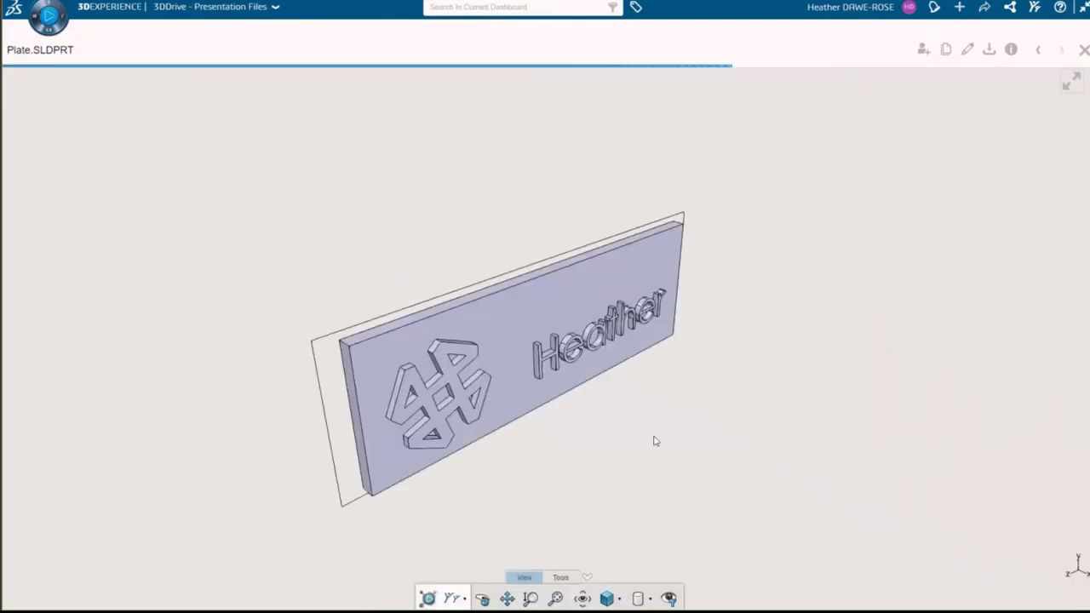
{"action": "left_click_drag", "start_coordinate": [652, 440], "coordinate": [618, 360]}
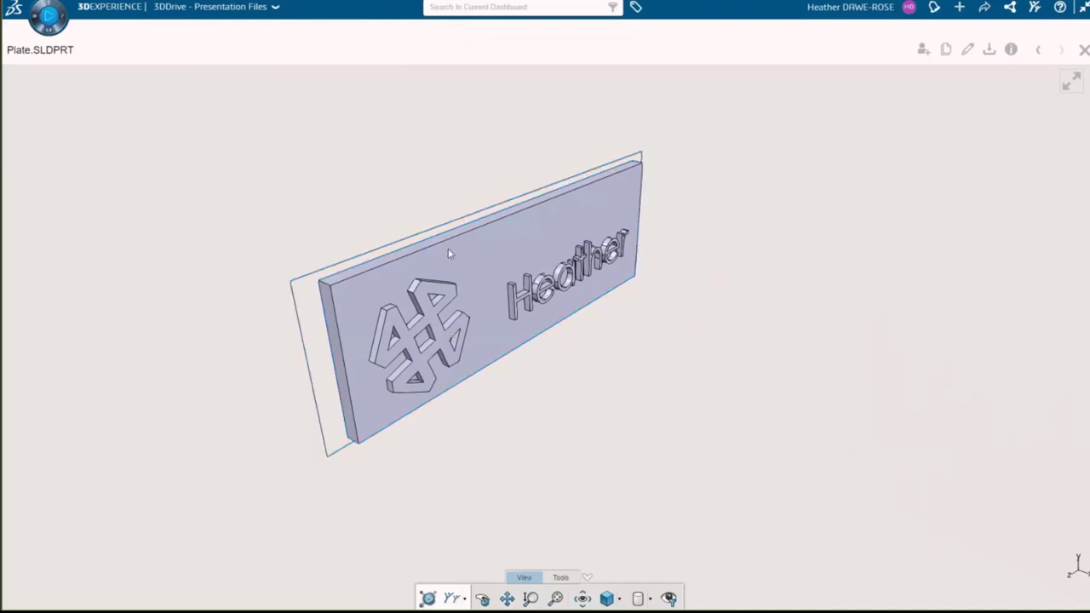
{"action": "middle_click_drag", "start_coordinate": [552, 393], "coordinate": [900, 340]}
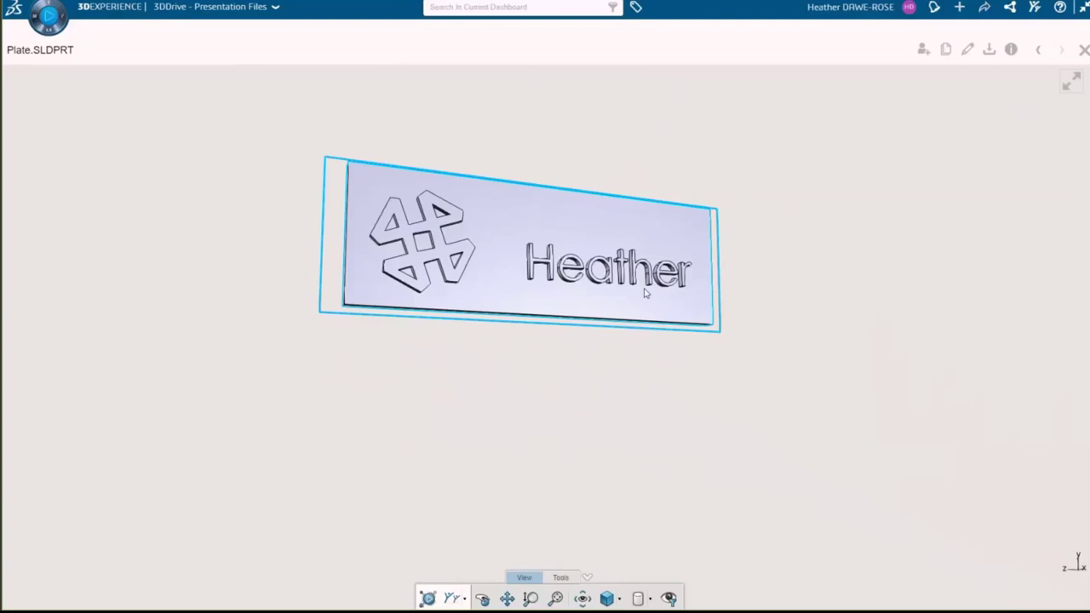
- Close the Plate preview, reveal the slide's Day 2 line, and return to the xDesign start page
{"action": "left_click", "coordinate": [1084, 50]}
{"action": "left_click", "coordinate": [1083, 7]}
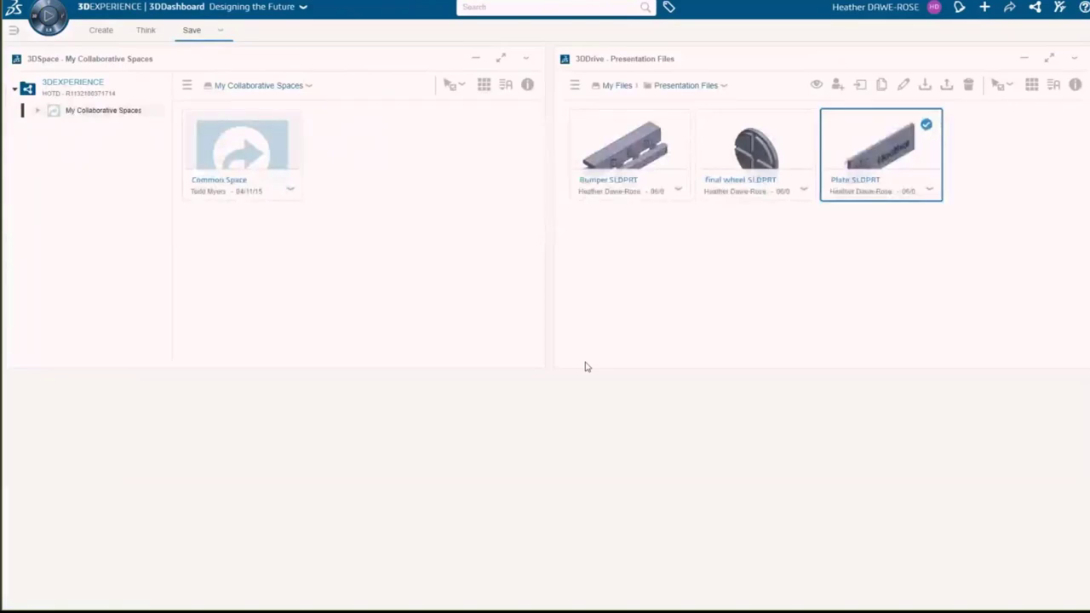
{"action": "key", "text": "alt+Tab"}
{"action": "key", "text": "Right"}
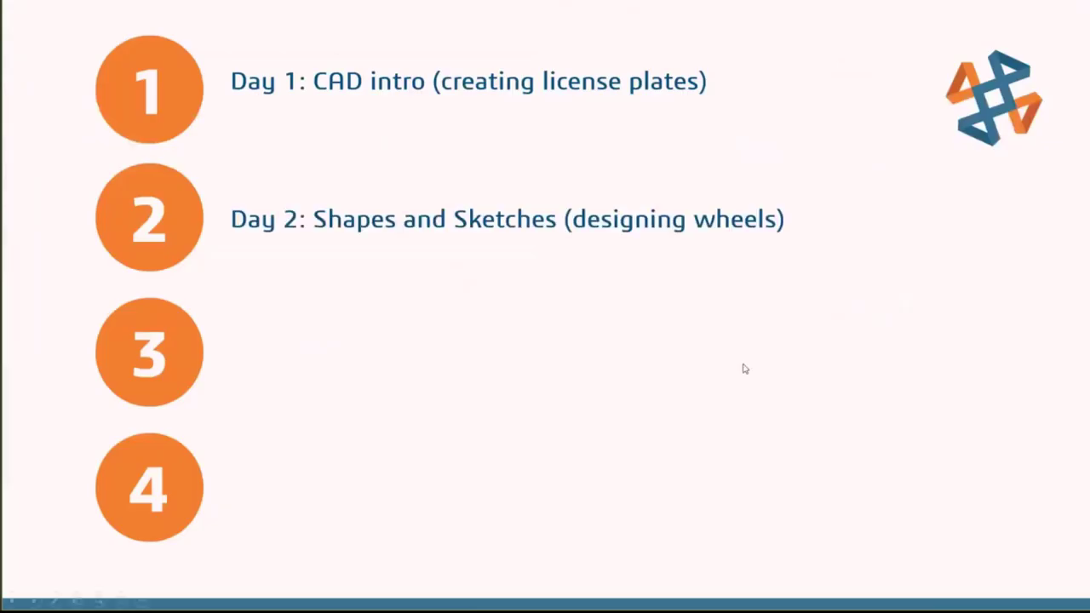
{"action": "key", "text": "alt+Tab"}
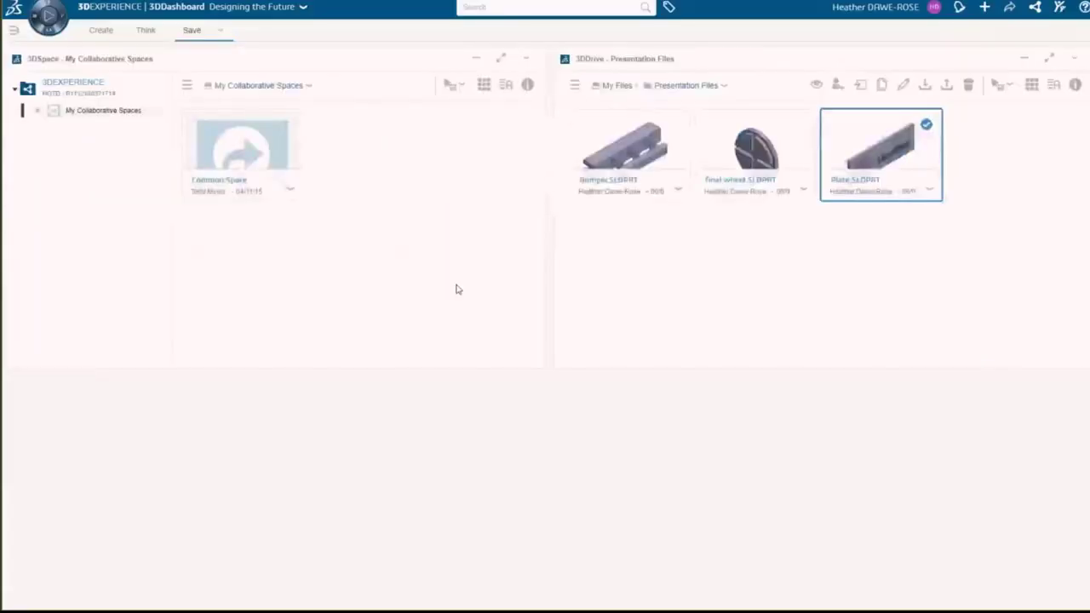
{"action": "left_click", "coordinate": [102, 30]}
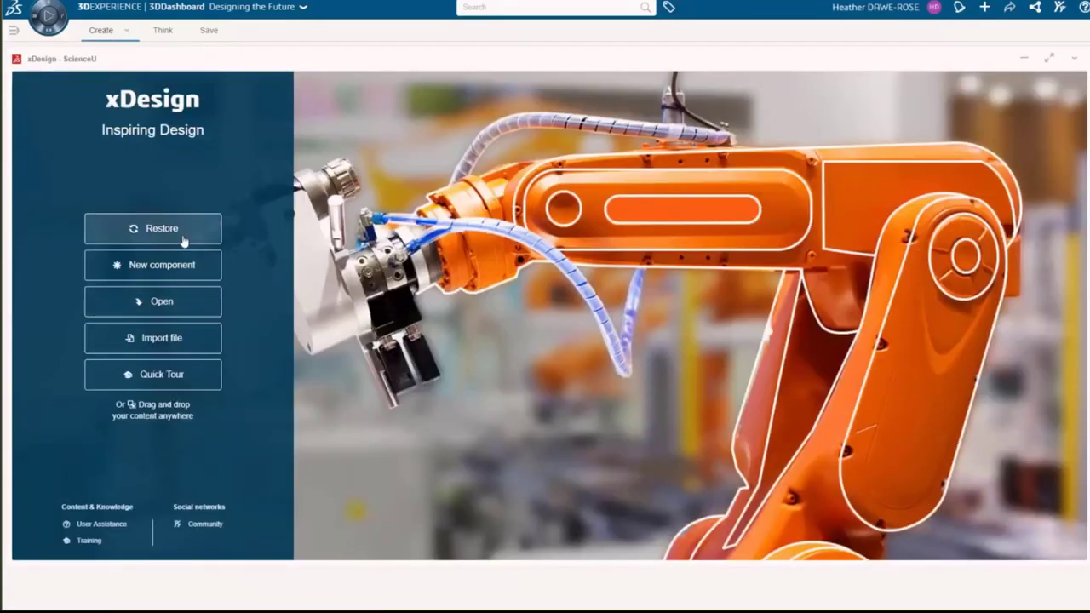
- Create a new component named 'Wheel2' and pick its XY plane for sketching
{"action": "left_click", "coordinate": [170, 265]}
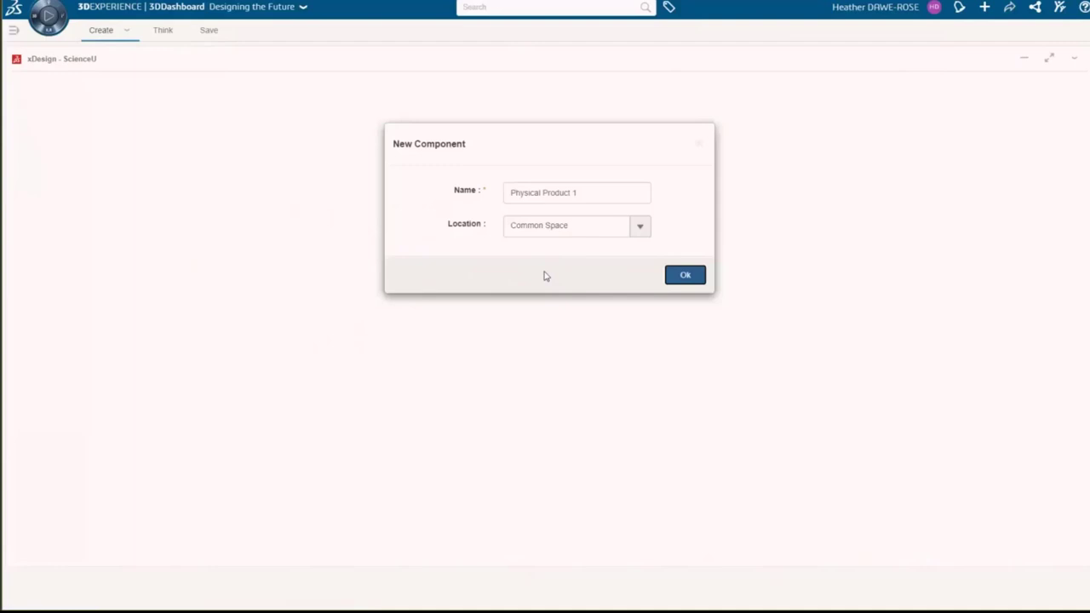
{"action": "left_click_drag", "start_coordinate": [588, 190], "coordinate": [412, 197]}
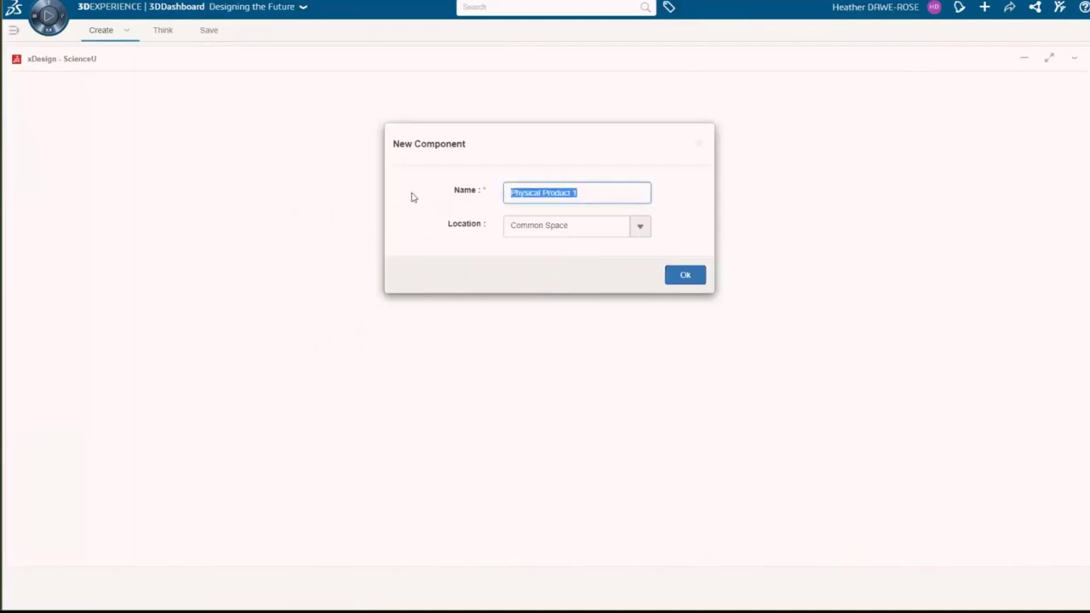
{"action": "type", "text": "Wheel2"}
{"action": "left_click", "coordinate": [691, 279]}
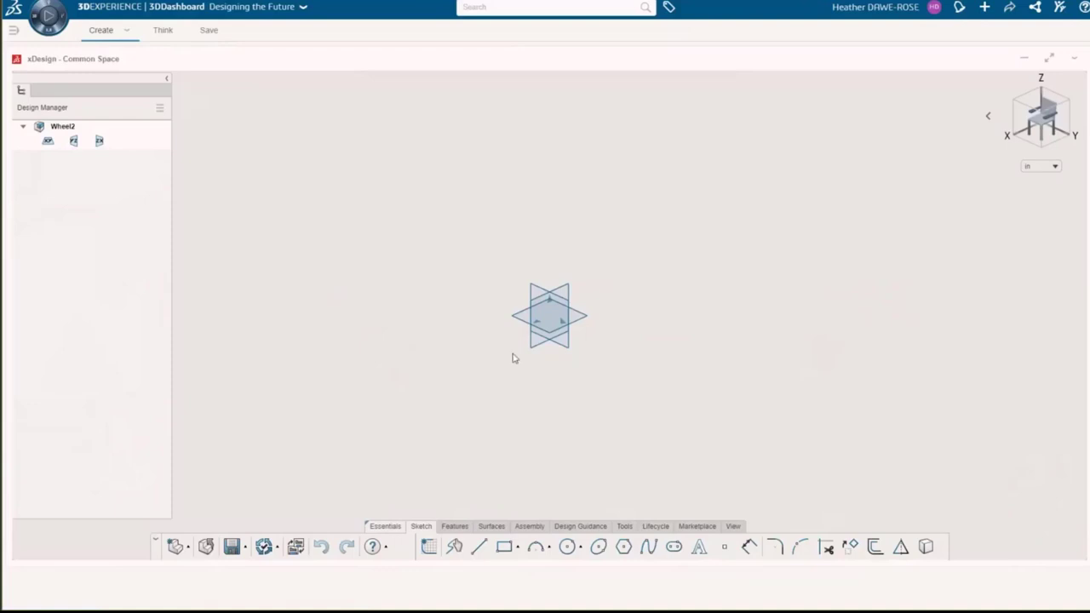
{"action": "left_click", "coordinate": [579, 320]}
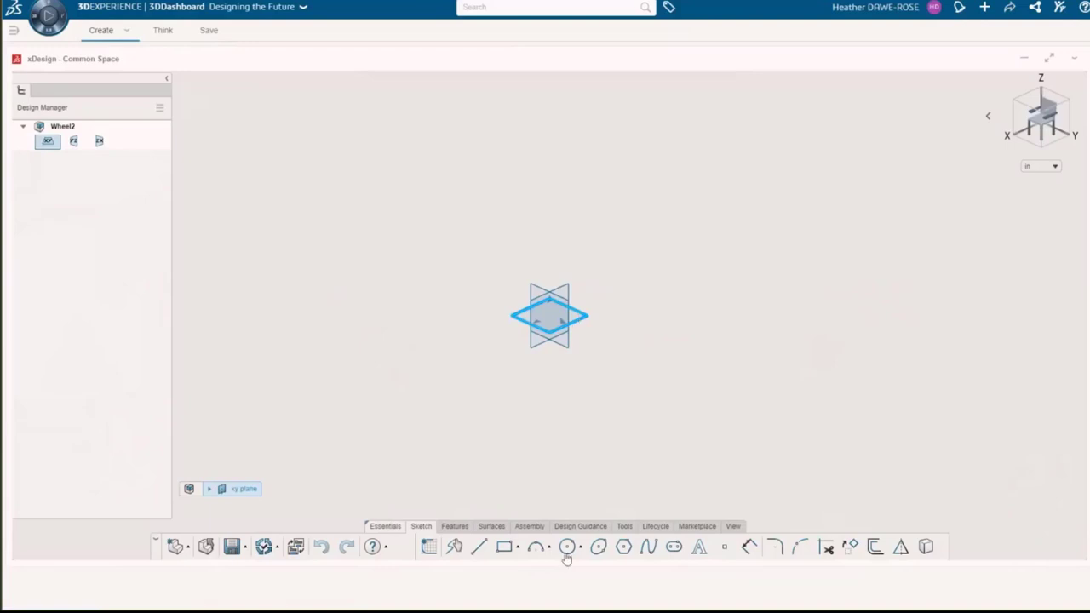
- Move the slideshow forward to the Project Demos slide, then come back to xDesign
{"action": "key", "text": "alt+Tab"}
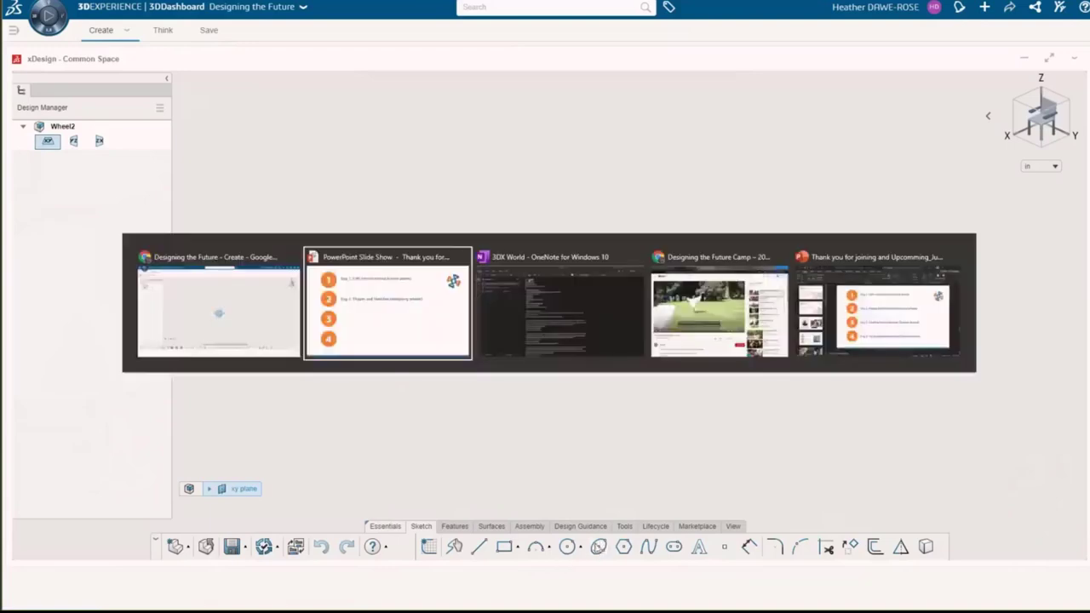
{"action": "key", "text": "Left"}
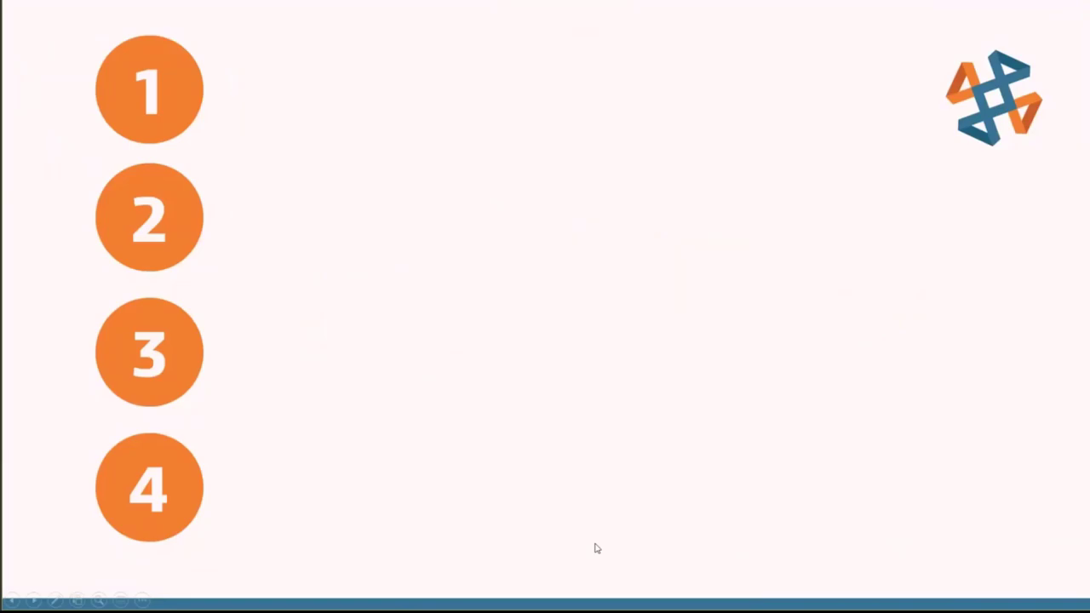
{"action": "key", "text": "Right"}
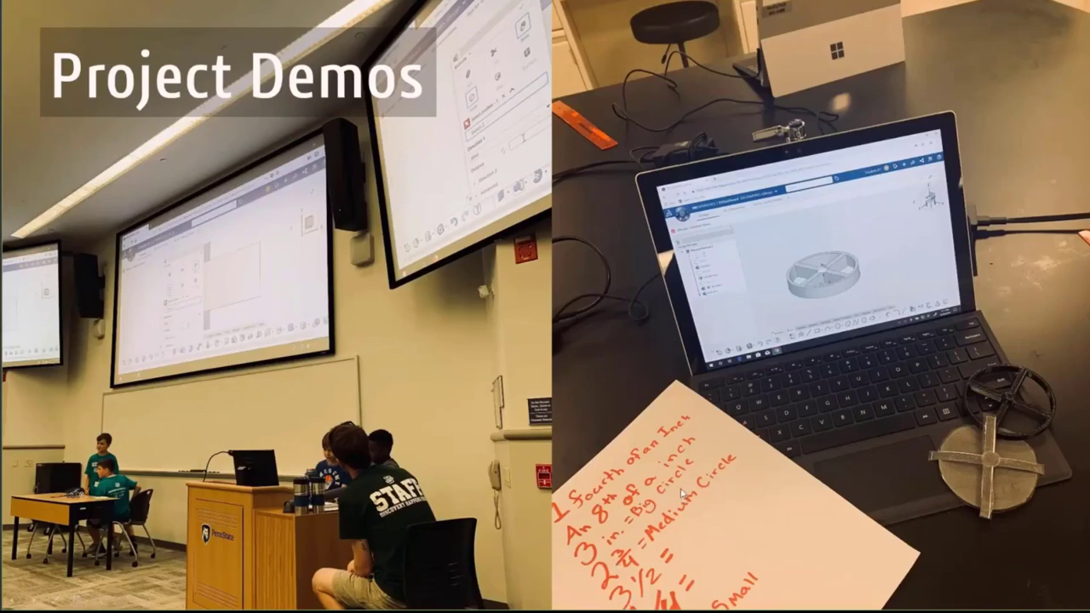
{"action": "key", "text": "alt+Tab"}
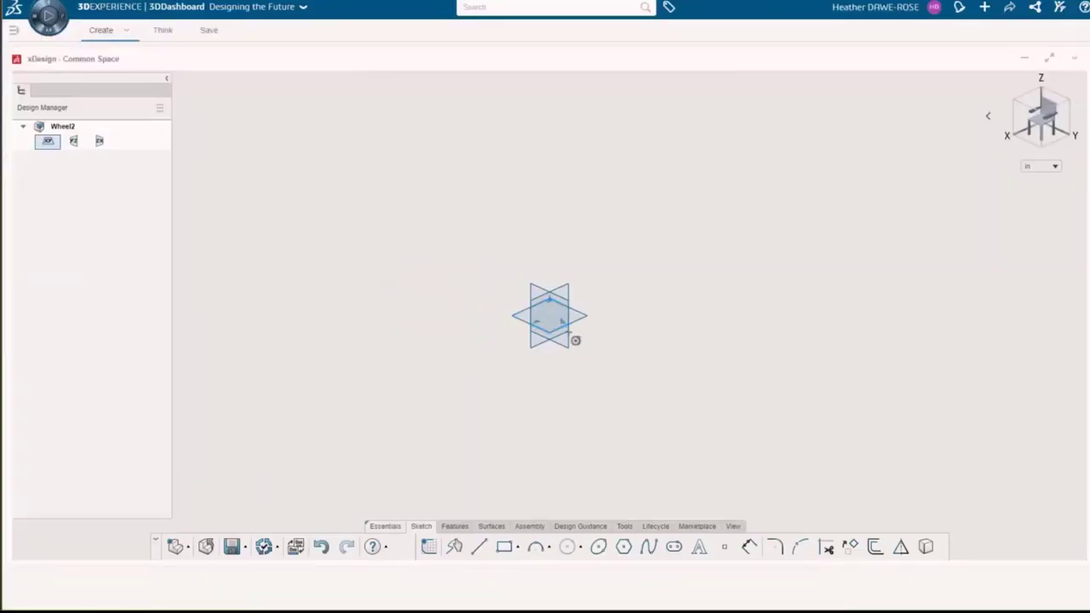
- Sketch a circle centred on the origin on the XY plane
{"action": "left_click", "coordinate": [556, 323]}
{"action": "left_click", "coordinate": [549, 317]}
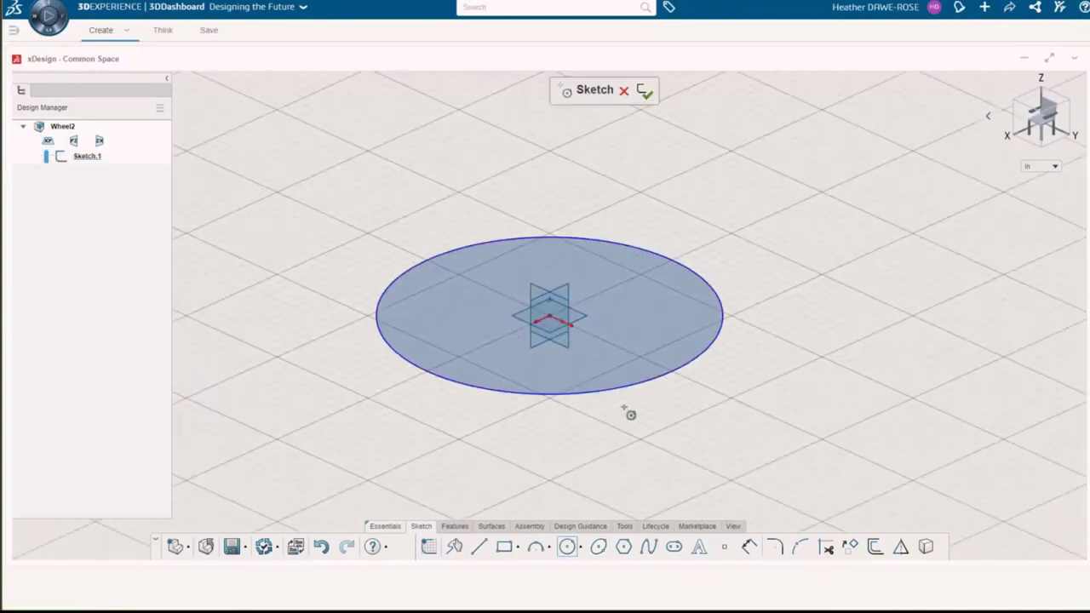
{"action": "left_click", "coordinate": [628, 414]}
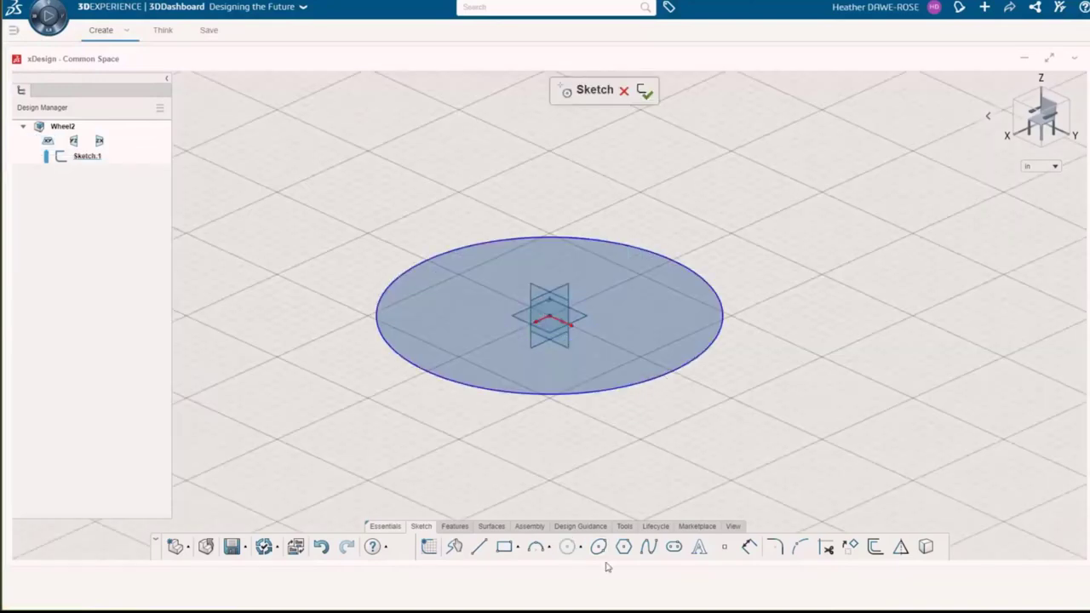
- Dimension the circle's radius and finish Sketch.1
{"action": "left_click", "coordinate": [749, 546]}
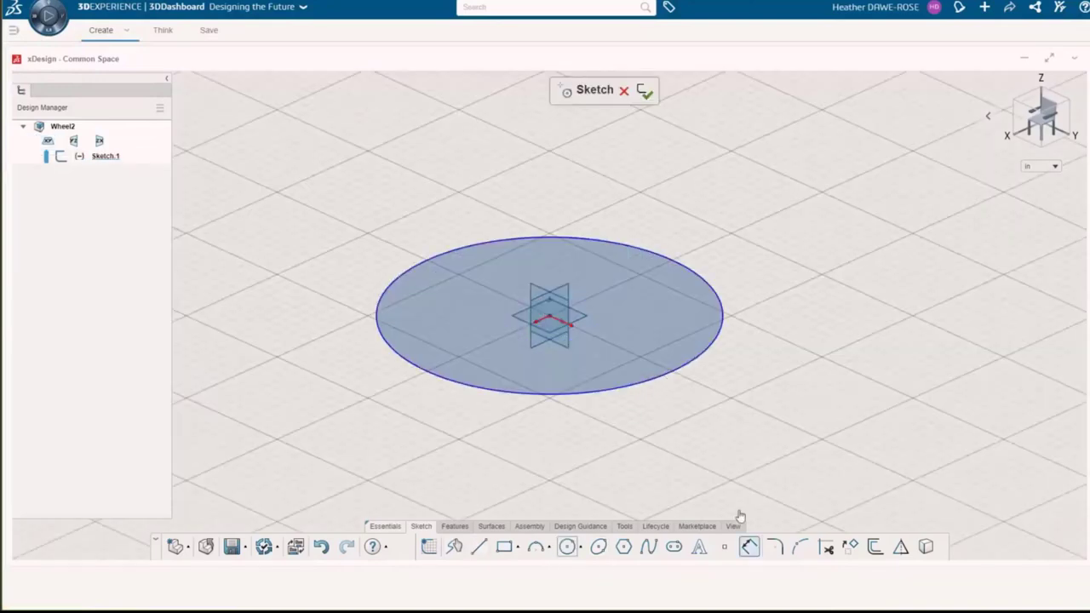
{"action": "left_click", "coordinate": [653, 388]}
{"action": "left_click", "coordinate": [657, 434]}
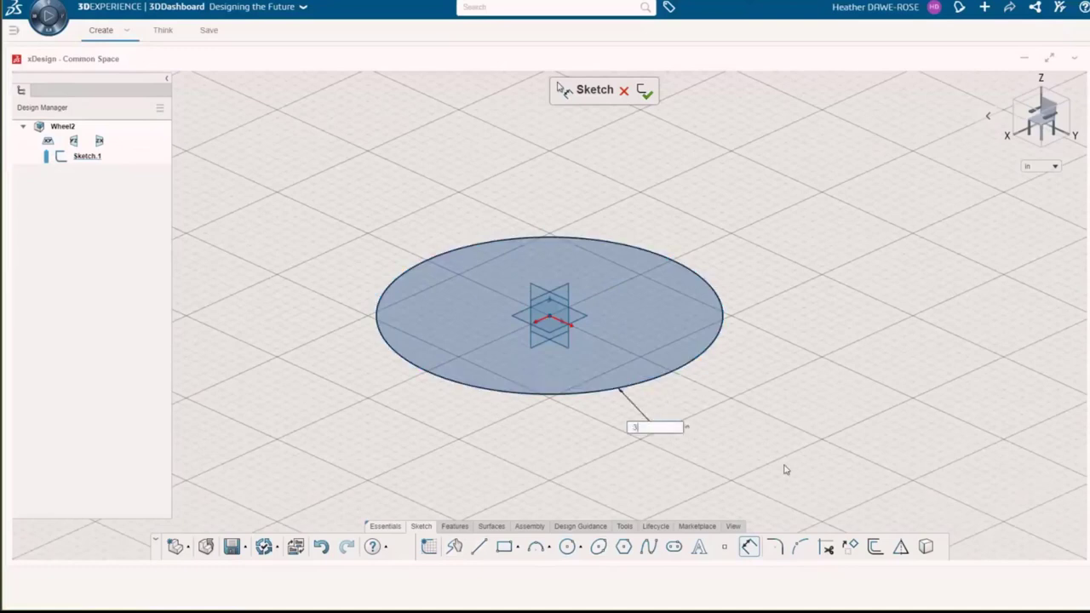
{"action": "key", "text": "Return"}
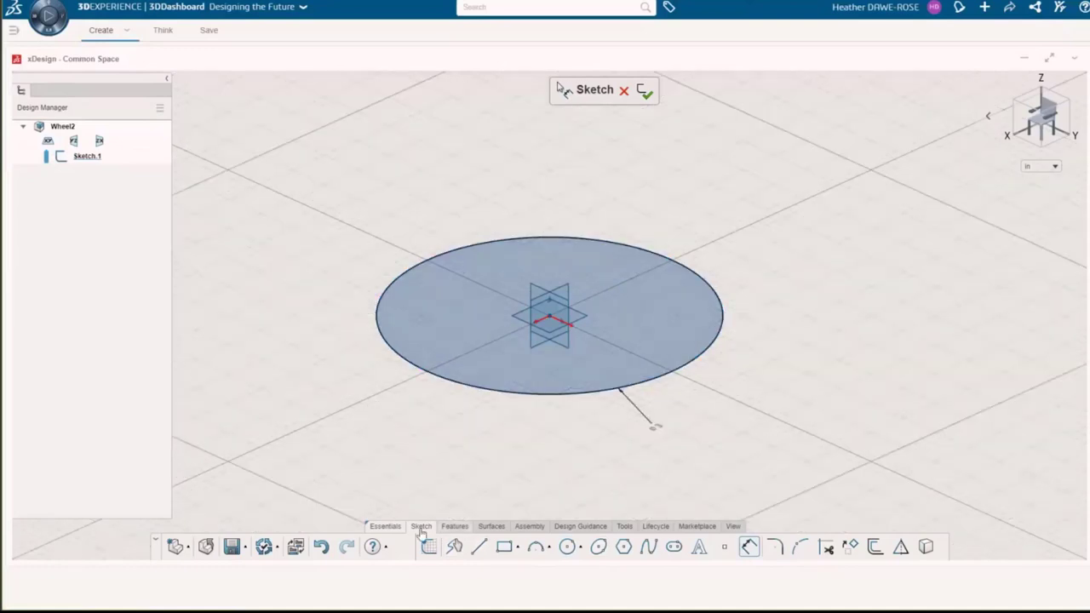
{"action": "left_click", "coordinate": [451, 526]}
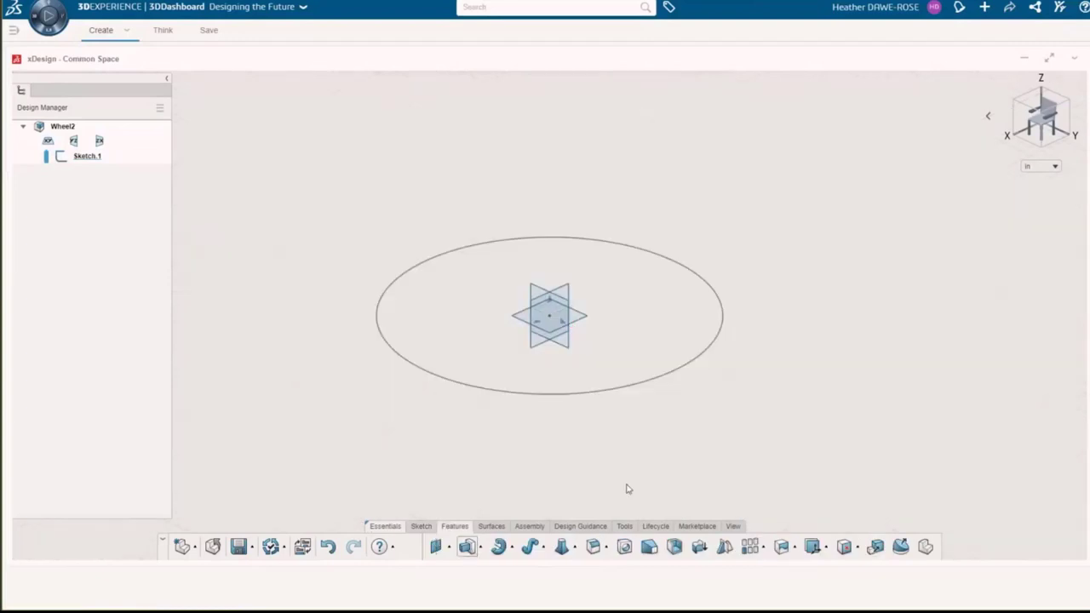
- Extrude Sketch.1's circle 0.25 in into a solid disc, Extrude.1
{"action": "left_click", "coordinate": [466, 546]}
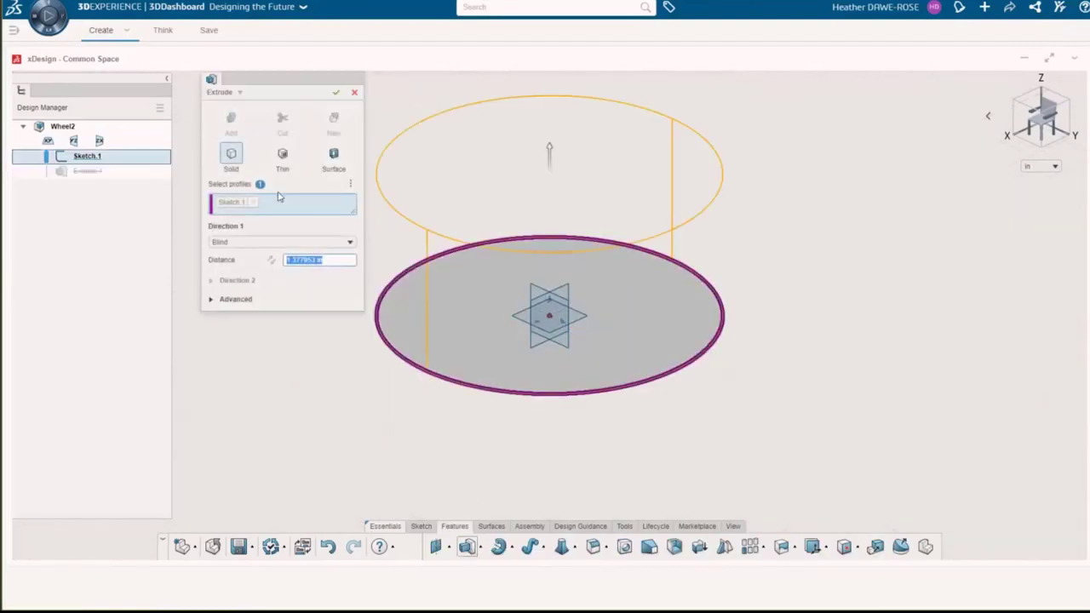
{"action": "key", "text": "BackSpace"}
{"action": "type", "text": "25"}
{"action": "key", "text": "Return"}
{"action": "left_click", "coordinate": [337, 93]}
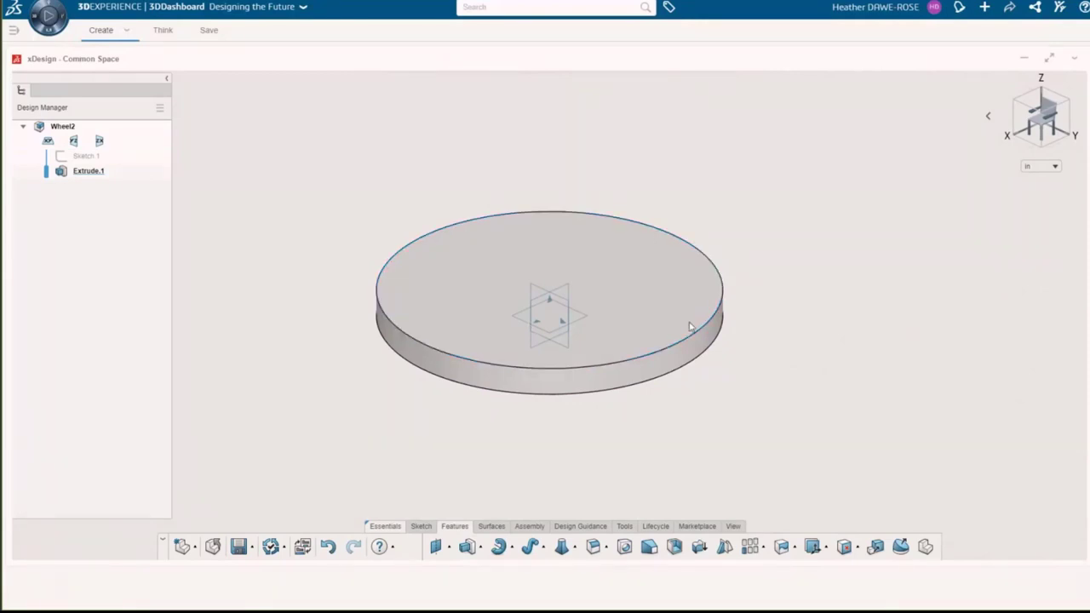
- On the disc's top face, draw two narrow crossing center rectangles from the origin
{"action": "left_click", "coordinate": [630, 281]}
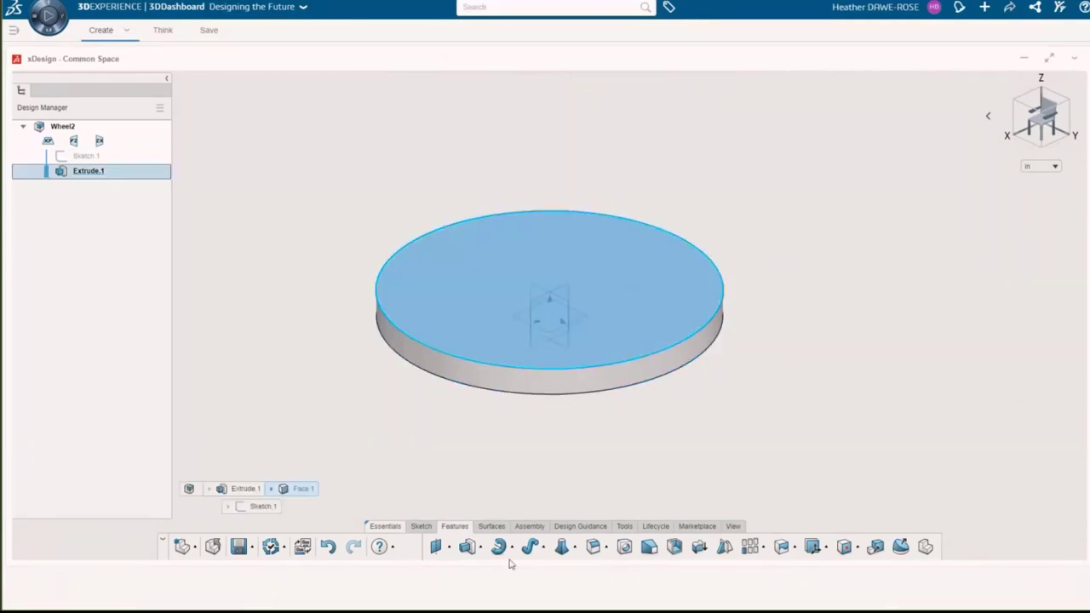
{"action": "left_click", "coordinate": [420, 525]}
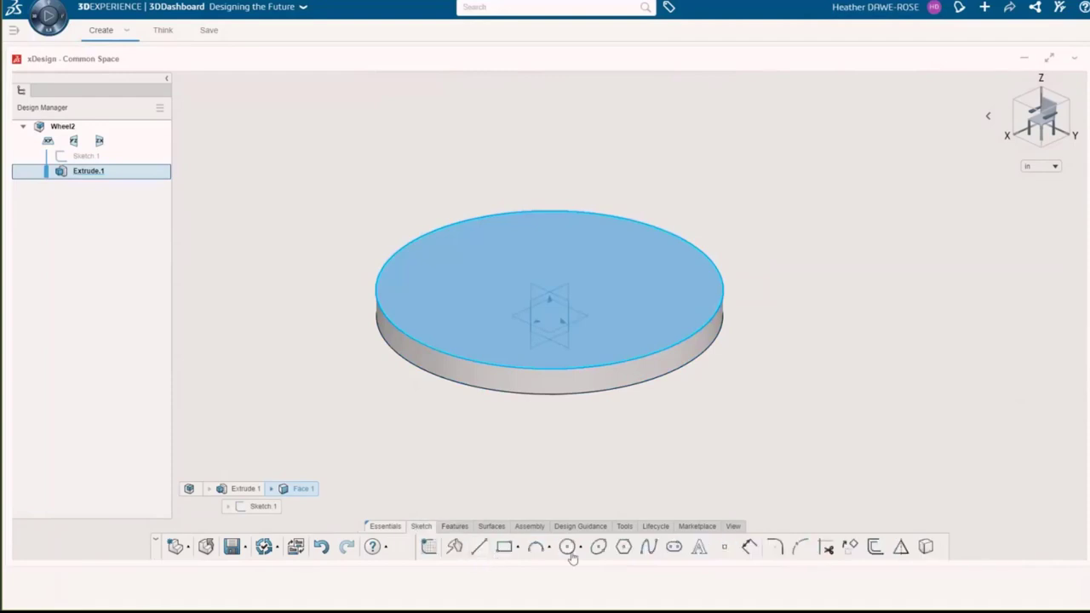
{"action": "left_click", "coordinate": [518, 546]}
{"action": "left_click", "coordinate": [527, 522]}
{"action": "left_click", "coordinate": [551, 290]}
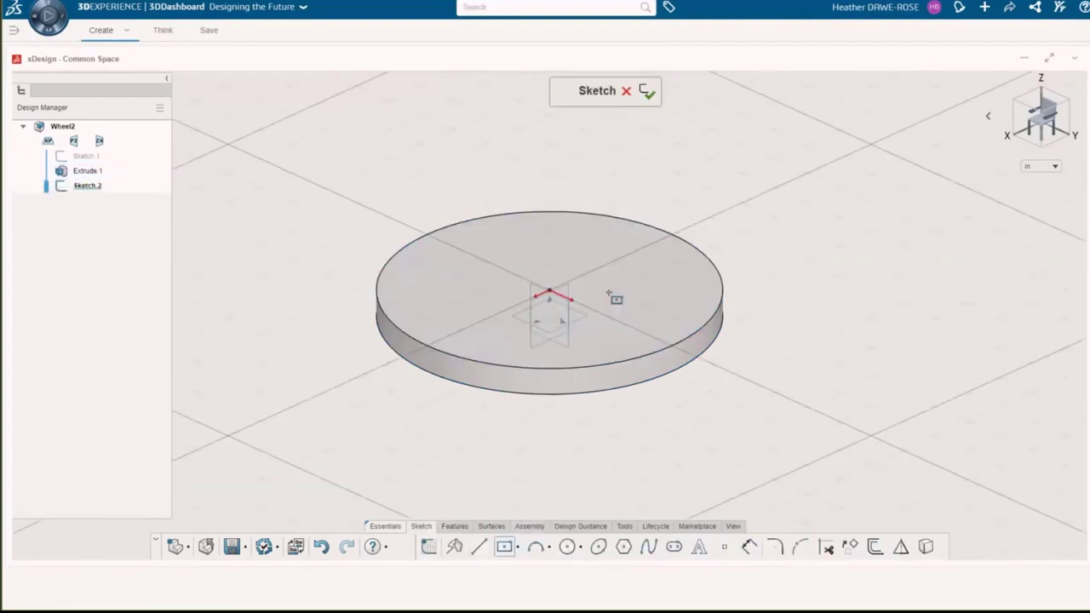
{"action": "left_click", "coordinate": [550, 291]}
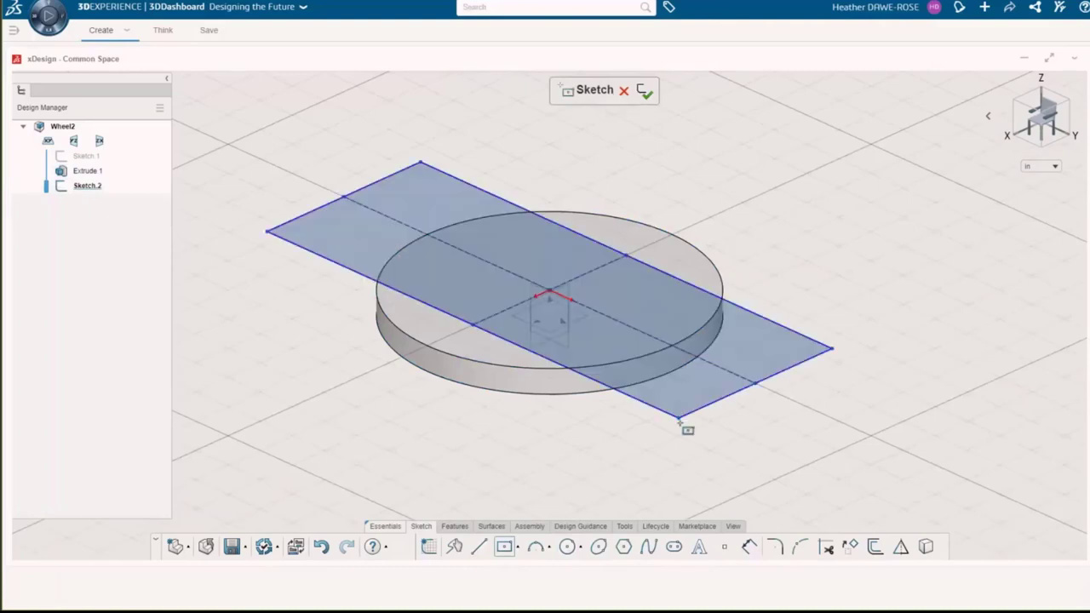
{"action": "left_click", "coordinate": [700, 374]}
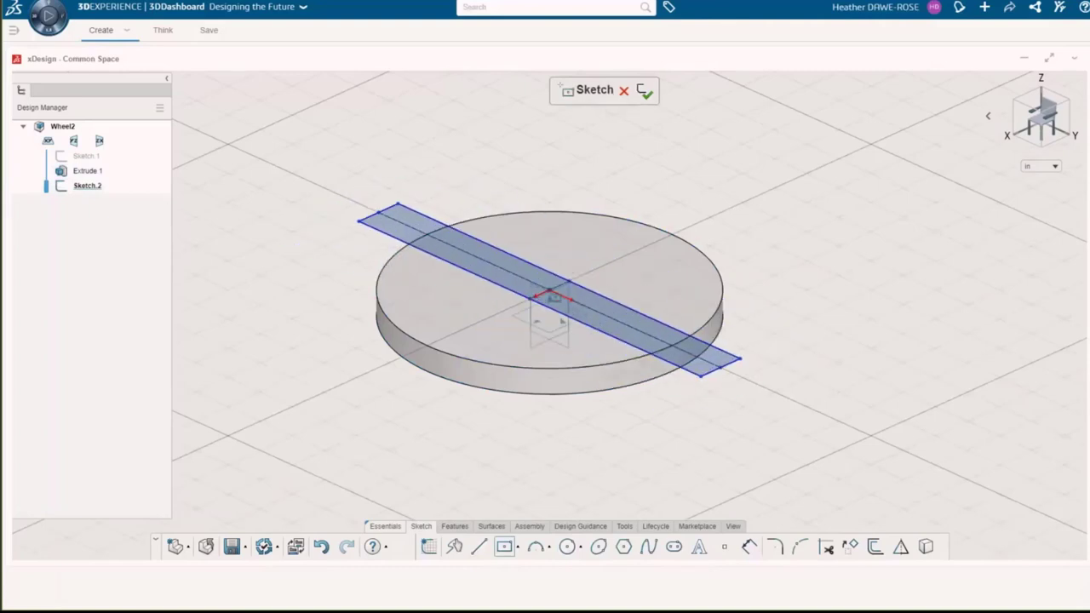
{"action": "left_click", "coordinate": [550, 291]}
{"action": "left_click", "coordinate": [745, 181]}
{"action": "key", "text": "Escape"}
{"action": "left_click", "coordinate": [503, 546]}
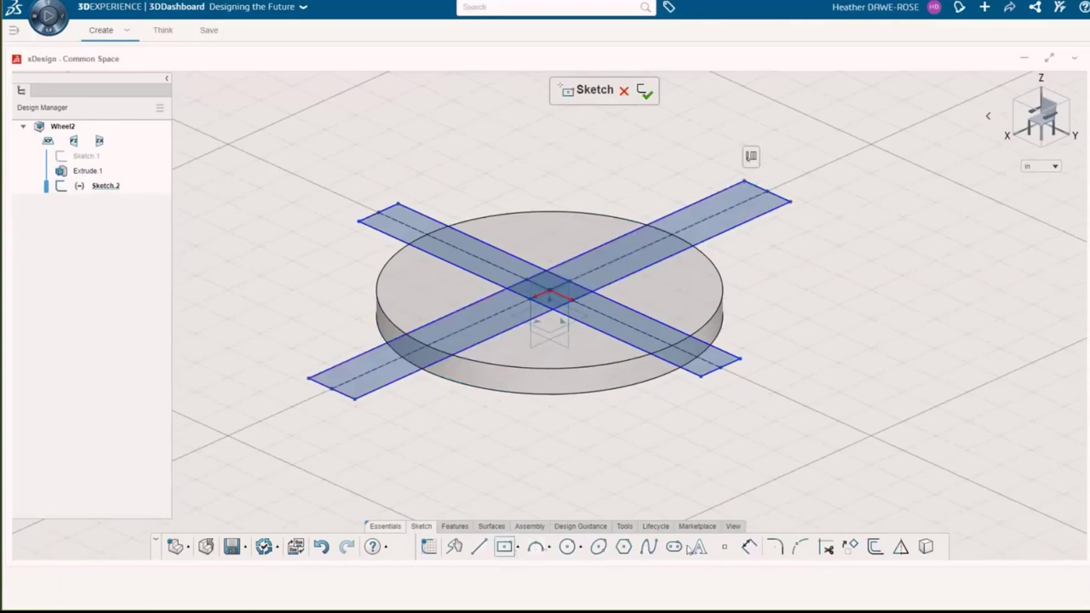
- Dimension the width of each strip, setting the second strip to 1
{"action": "left_click", "coordinate": [749, 547]}
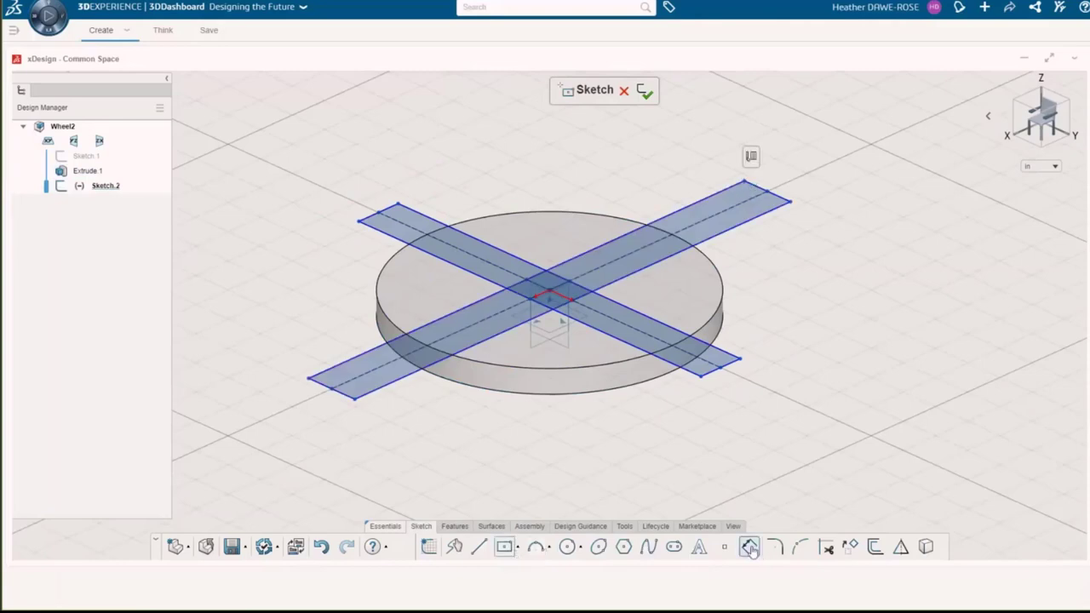
{"action": "left_click", "coordinate": [331, 396]}
{"action": "left_click", "coordinate": [313, 409]}
{"action": "key", "text": "Return"}
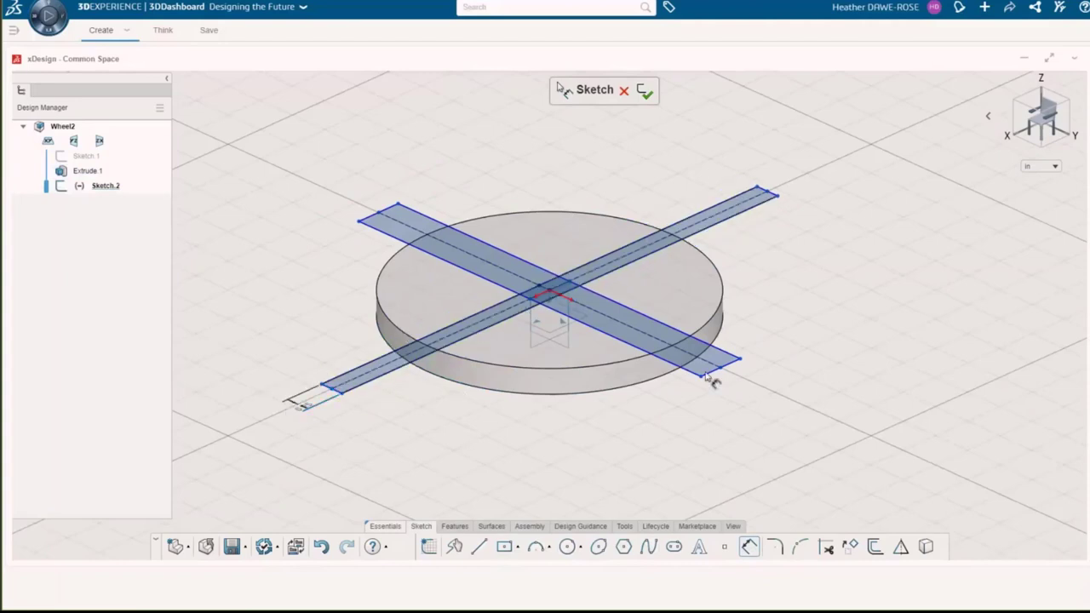
{"action": "left_click", "coordinate": [715, 380]}
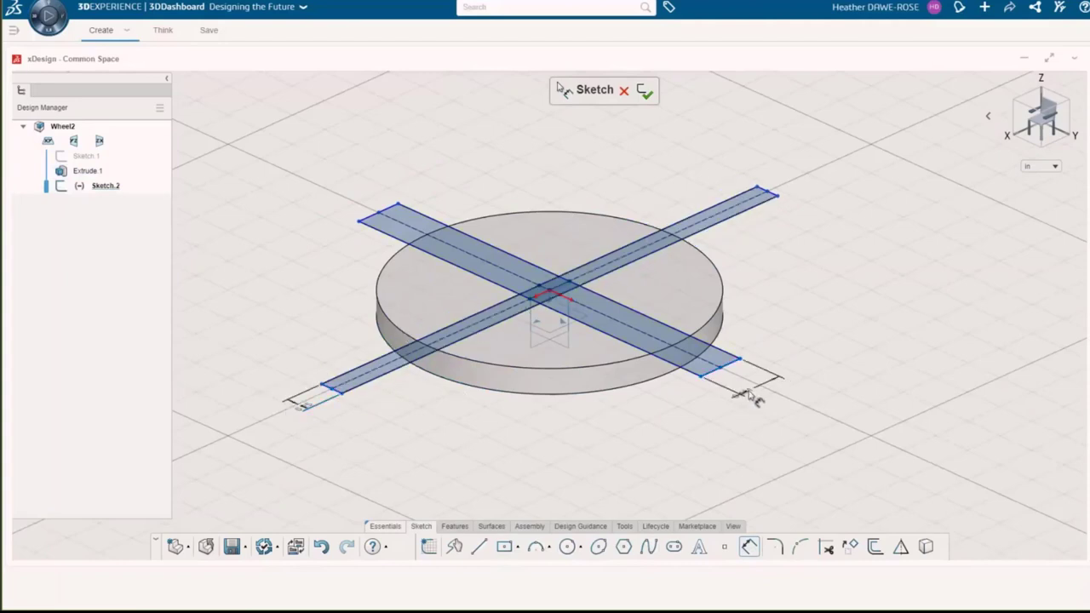
{"action": "left_click", "coordinate": [760, 394]}
{"action": "type", "text": "1"}
{"action": "key", "text": "Return"}
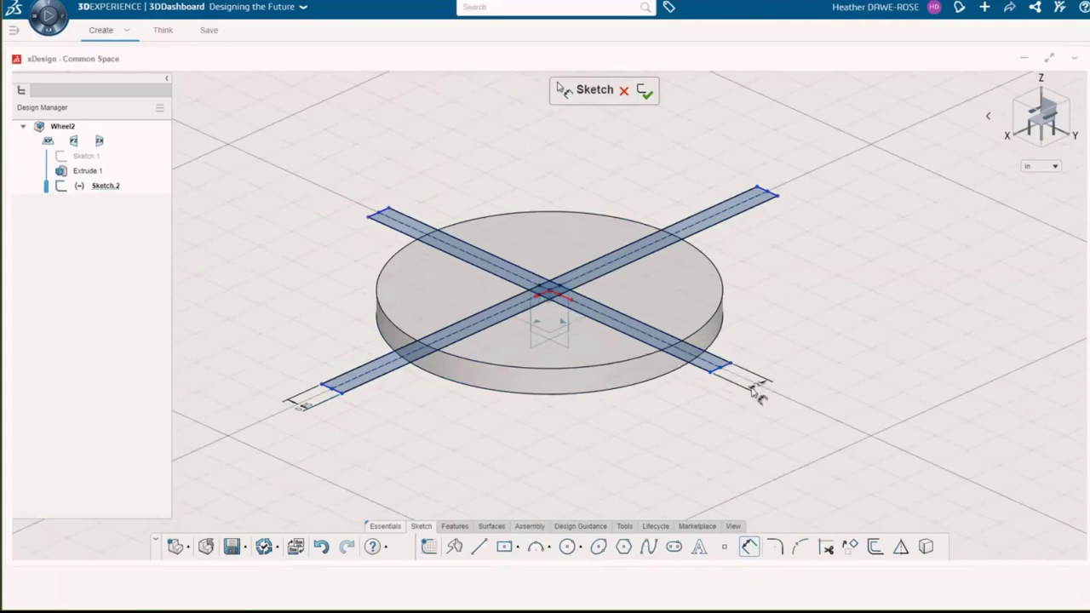
- Draw a circle at the origin, dimension it 2.5 in diameter, then glance at the slides
{"action": "left_click", "coordinate": [566, 546]}
{"action": "left_click", "coordinate": [555, 298]}
{"action": "left_click", "coordinate": [603, 364]}
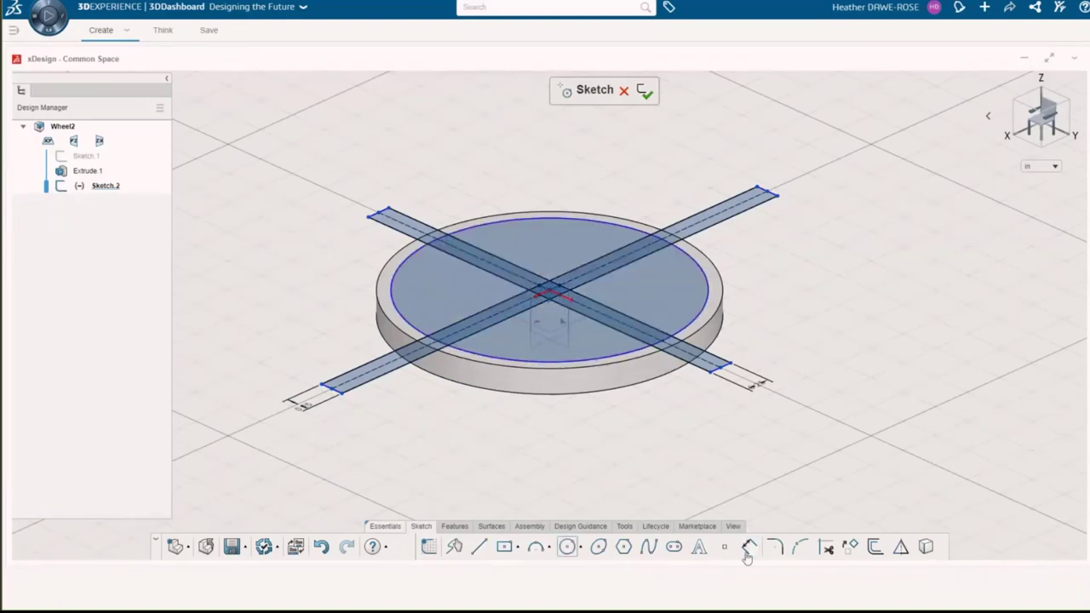
{"action": "left_click", "coordinate": [749, 546]}
{"action": "left_click", "coordinate": [628, 361]}
{"action": "left_click", "coordinate": [647, 455]}
{"action": "type", "text": "2.5"}
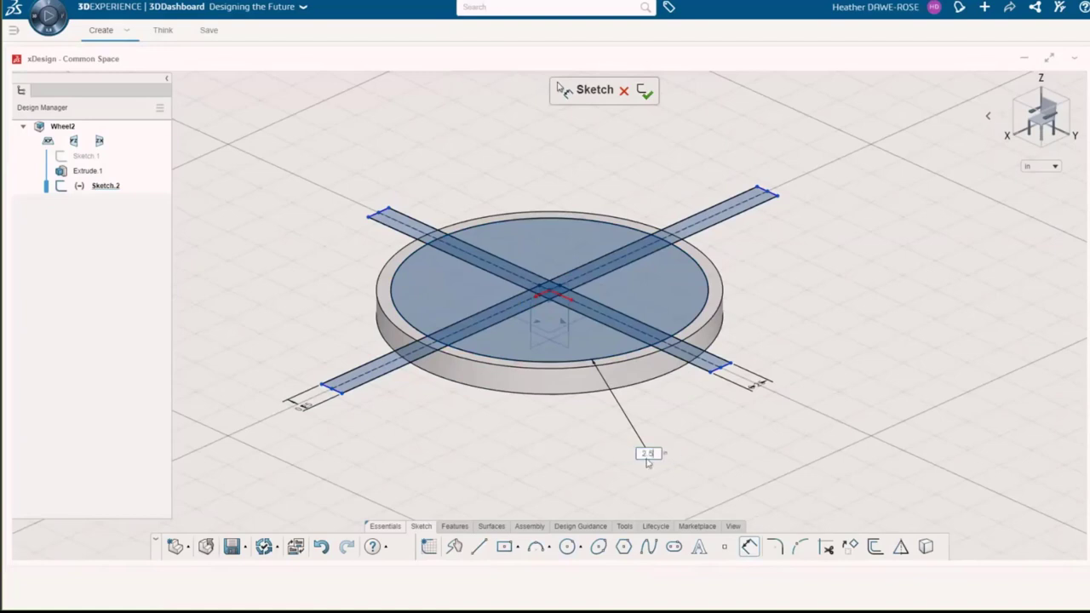
{"action": "key", "text": "Return"}
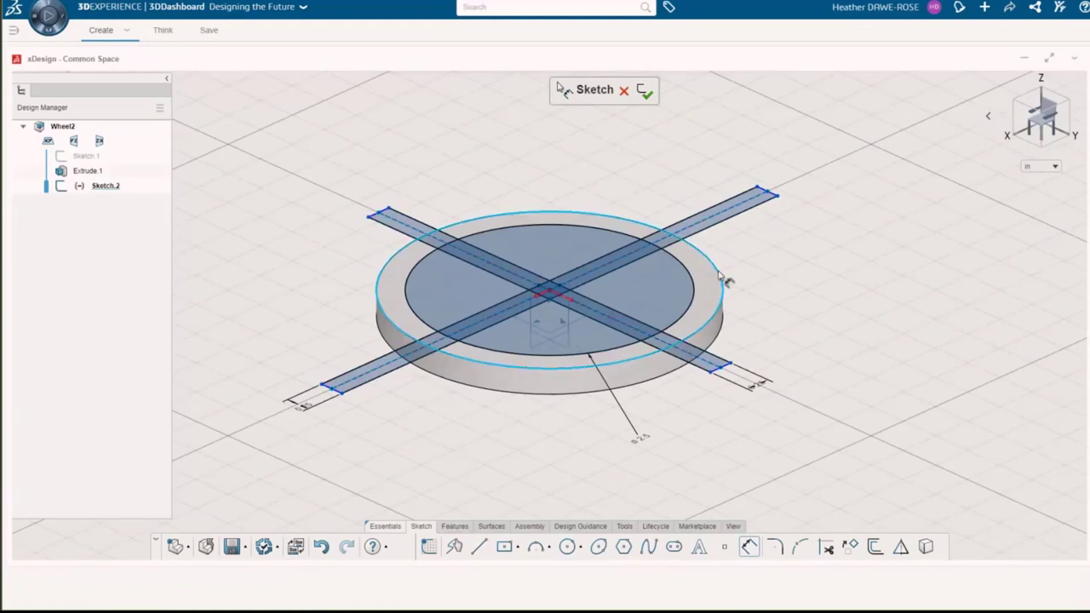
{"action": "key", "text": "alt+Tab"}
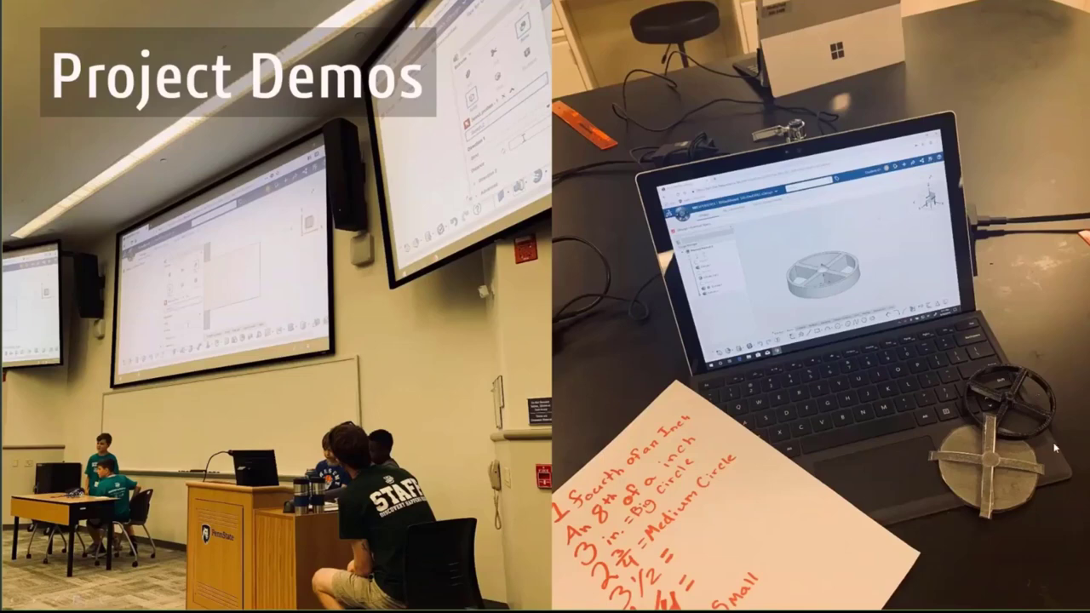
{"action": "key", "text": "alt+Tab"}
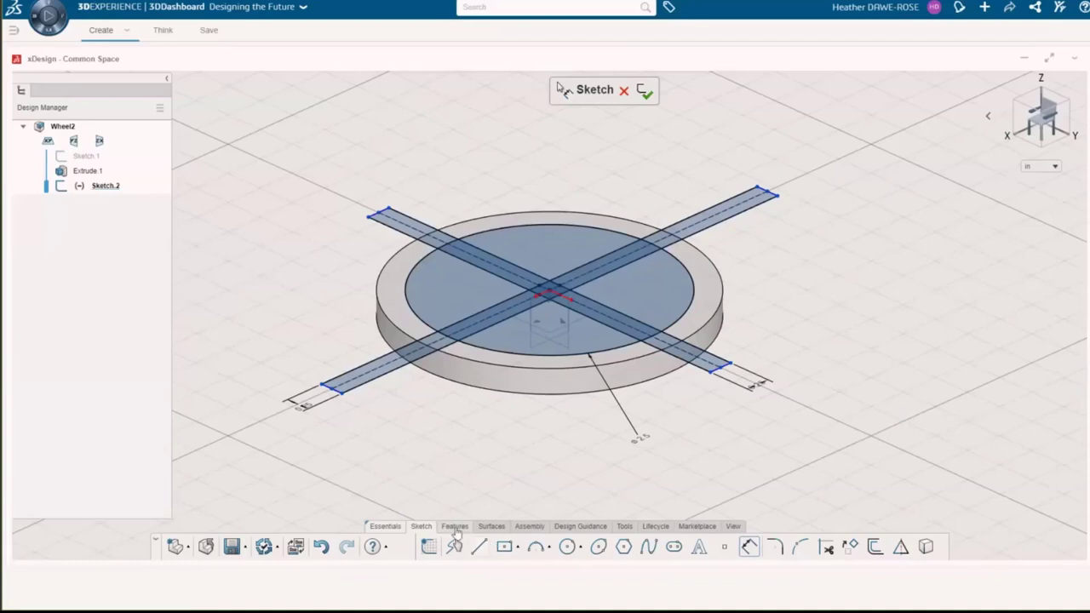
- Start an Extrude Cut using Sketch.2, the crossing-strips sketch
{"action": "left_click", "coordinate": [455, 526]}
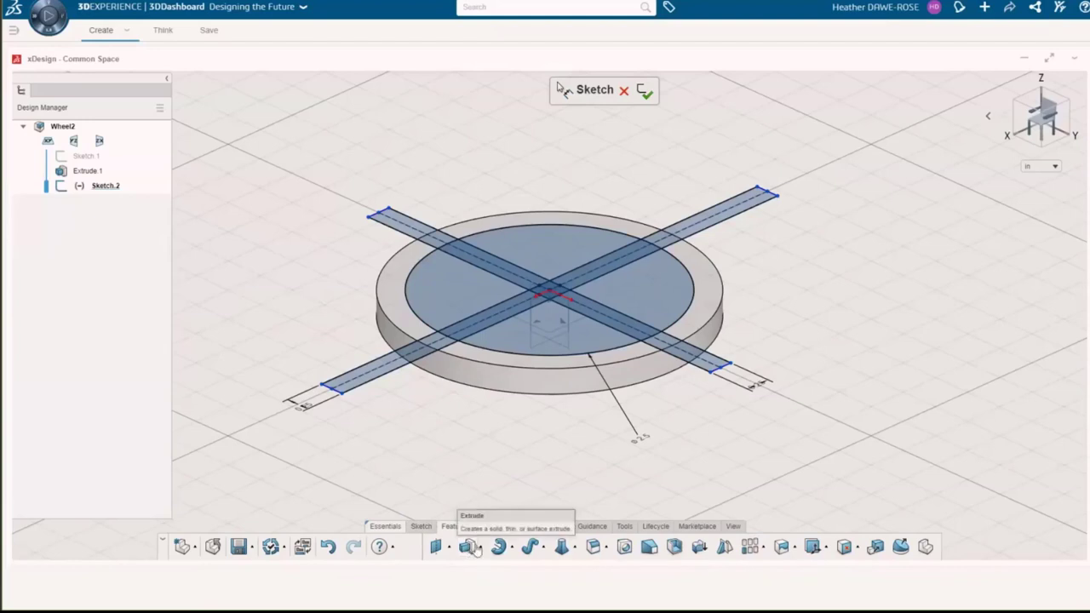
{"action": "left_click", "coordinate": [479, 548]}
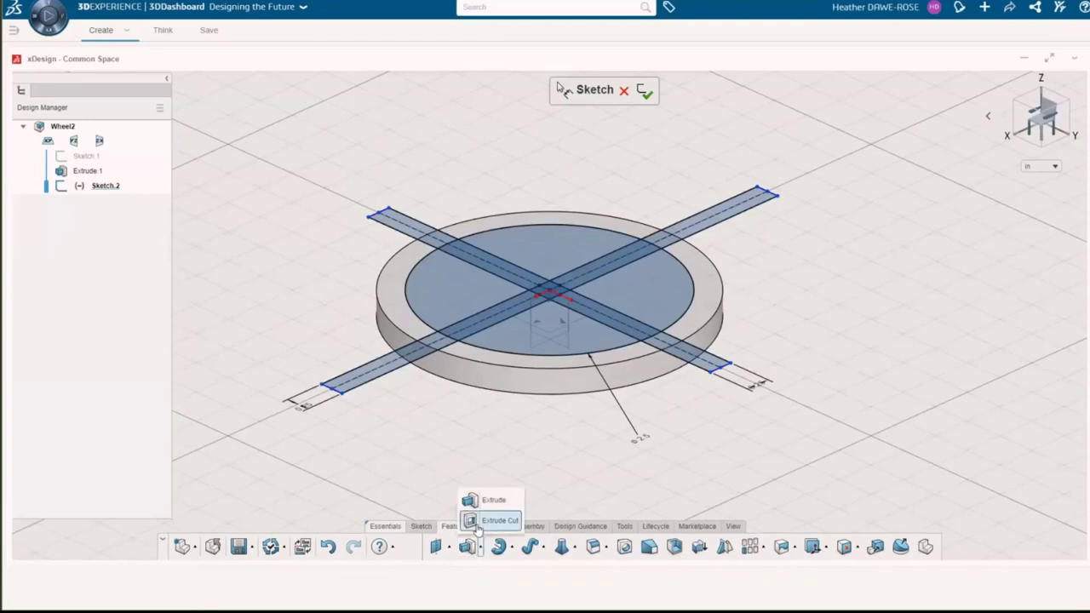
{"action": "left_click", "coordinate": [492, 520]}
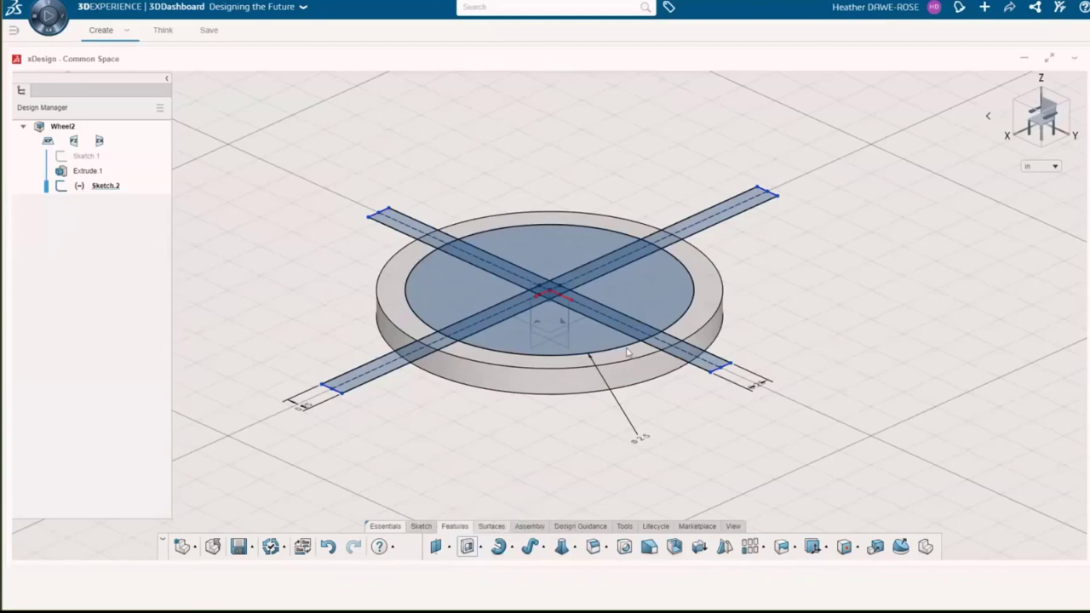
{"action": "left_click", "coordinate": [595, 274]}
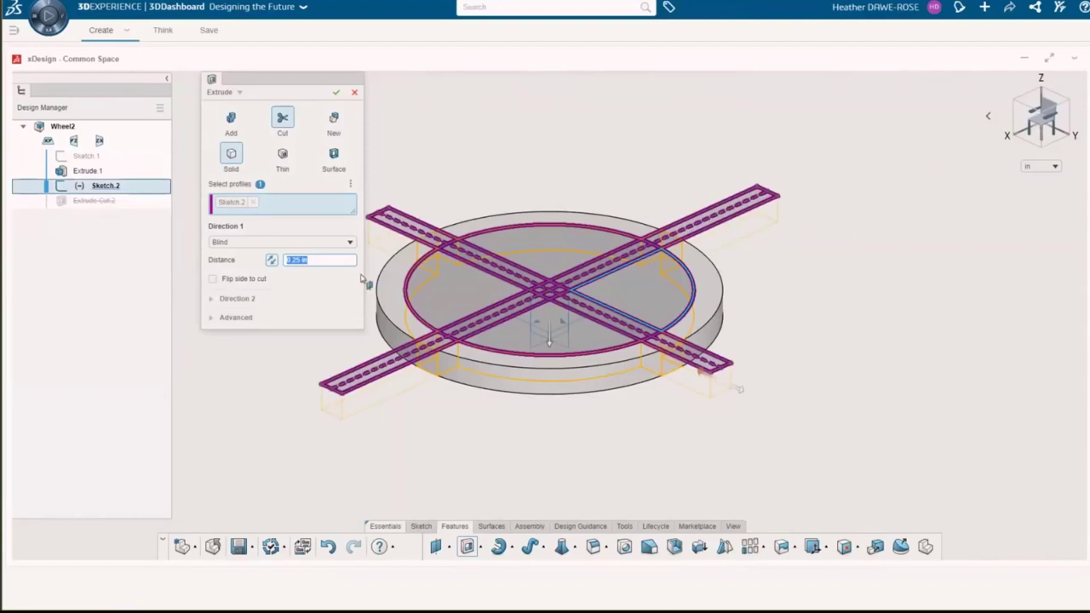
- Limit the cut profile to the four quadrant regions and apply it through the disc
{"action": "left_click", "coordinate": [253, 203]}
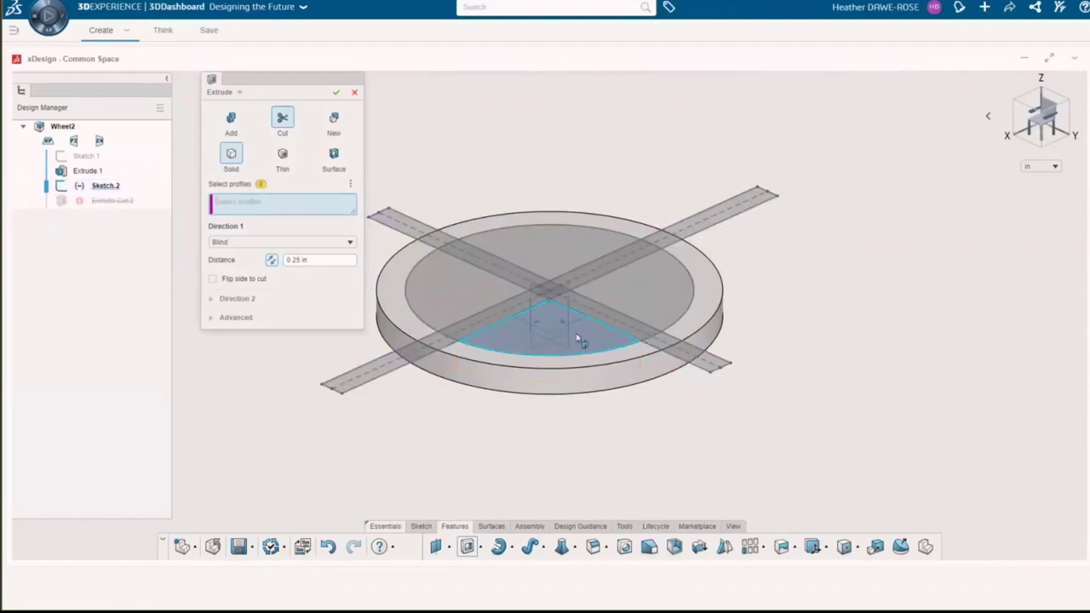
{"action": "left_click", "coordinate": [579, 339]}
{"action": "left_click", "coordinate": [650, 301]}
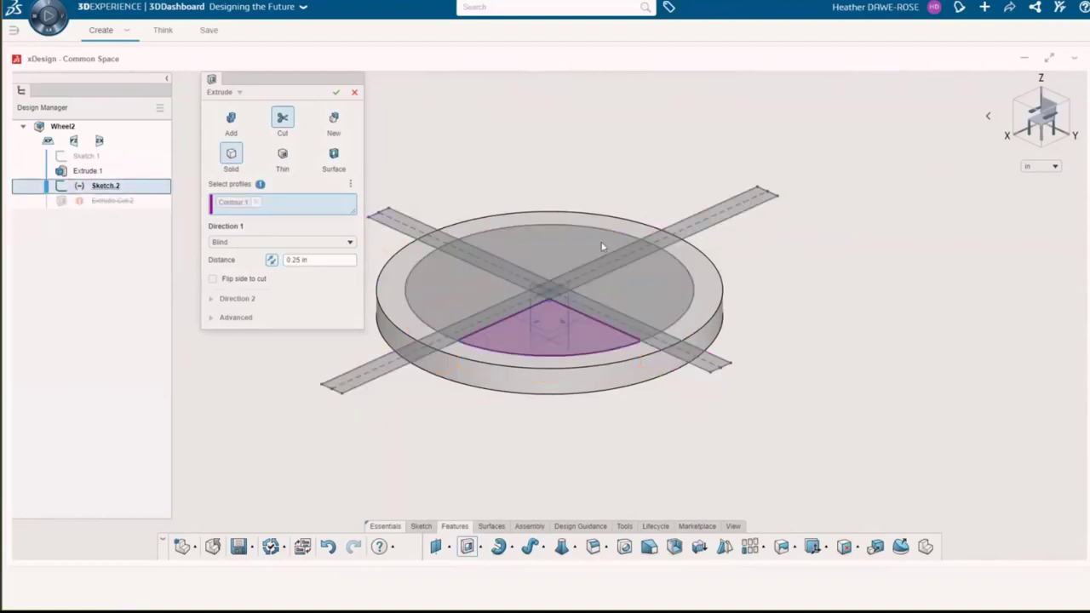
{"action": "left_click", "coordinate": [472, 272]}
{"action": "left_click", "coordinate": [459, 287]}
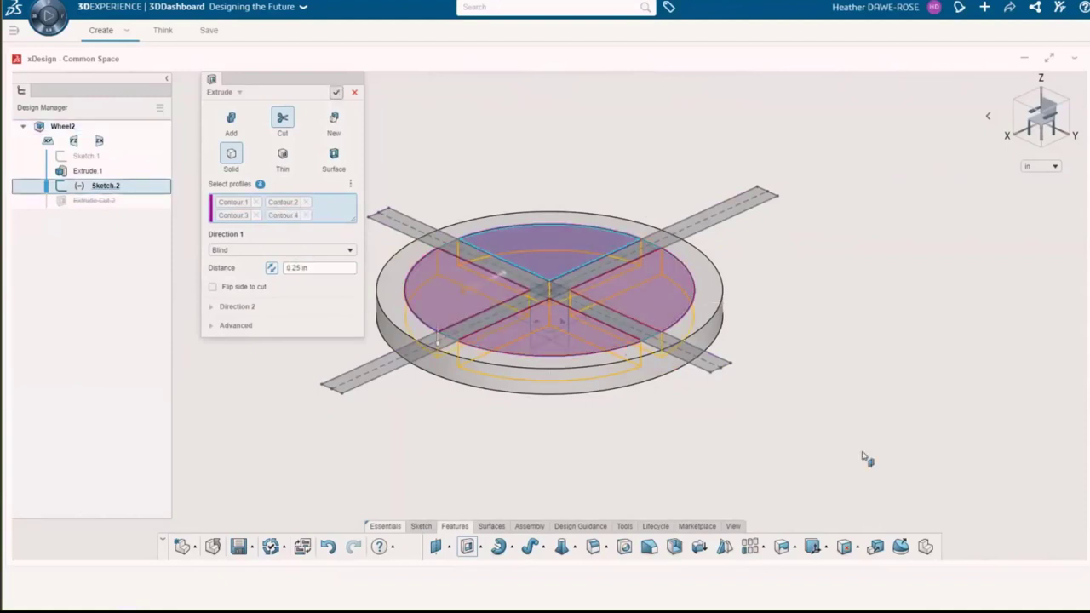
{"action": "key", "text": "Return"}
{"action": "middle_click_drag", "start_coordinate": [634, 375], "coordinate": [645, 462]}
{"action": "left_click", "coordinate": [421, 526]}
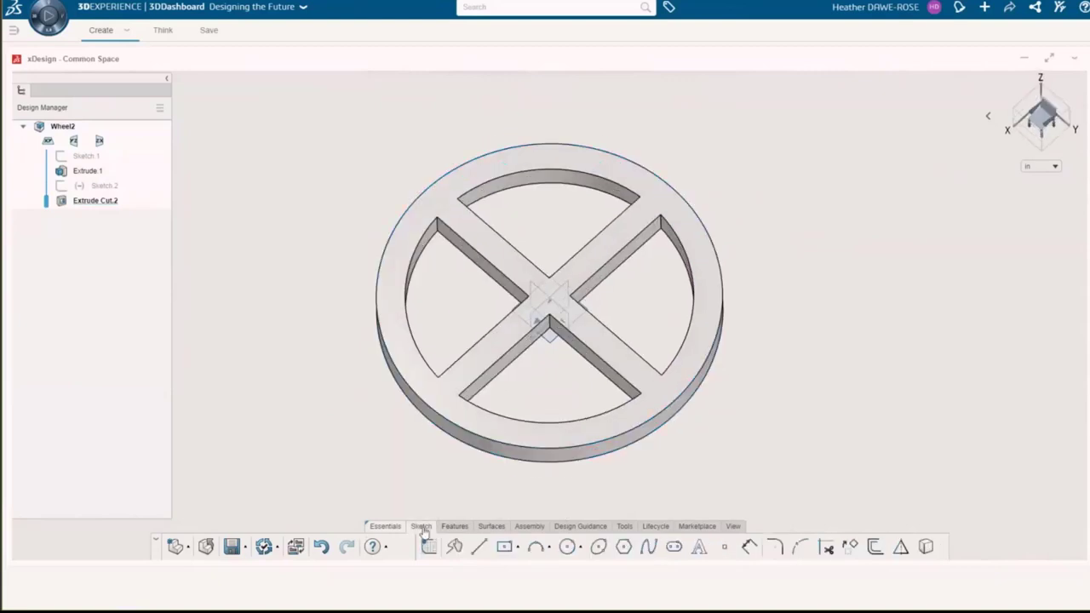
- Sketch a small hub circle centred at the origin on the wheel's top face
{"action": "left_click", "coordinate": [567, 546]}
{"action": "left_click", "coordinate": [550, 298]}
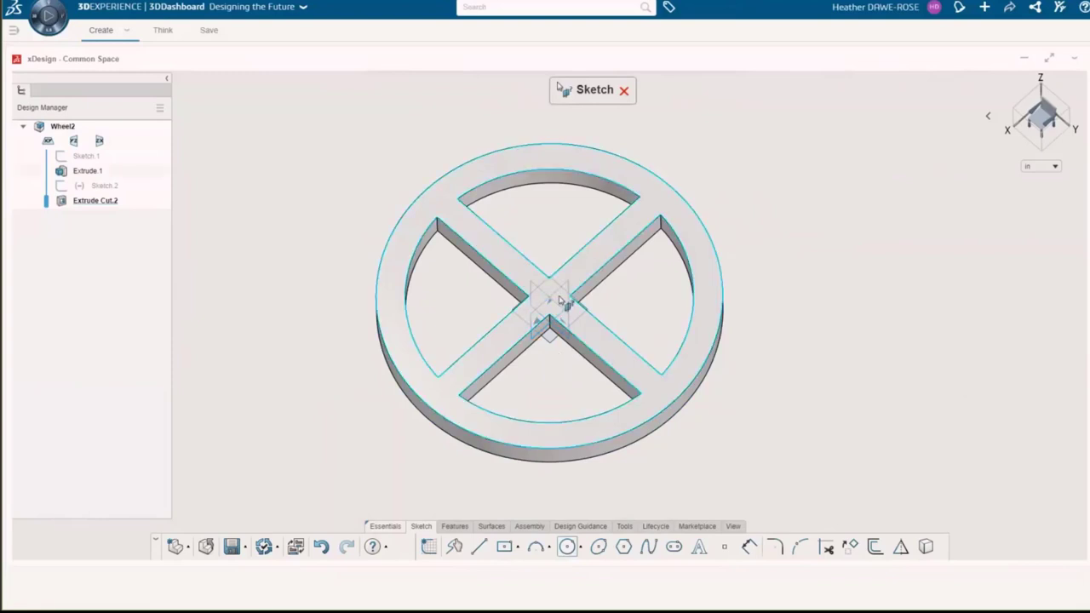
{"action": "left_click", "coordinate": [555, 301]}
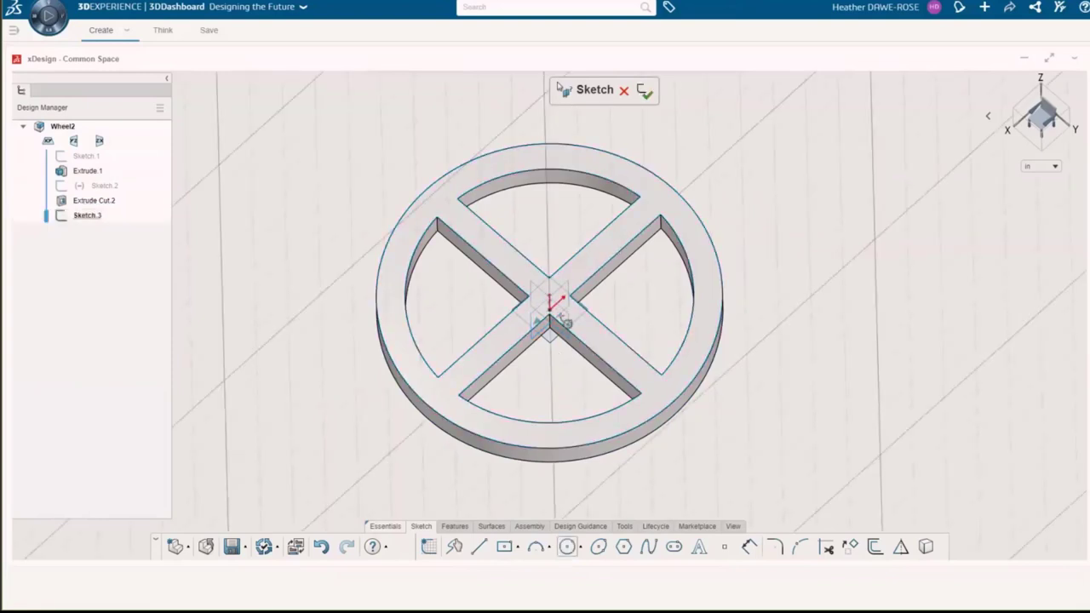
{"action": "left_click", "coordinate": [643, 91]}
{"action": "left_click", "coordinate": [569, 547]}
{"action": "left_click", "coordinate": [555, 283]}
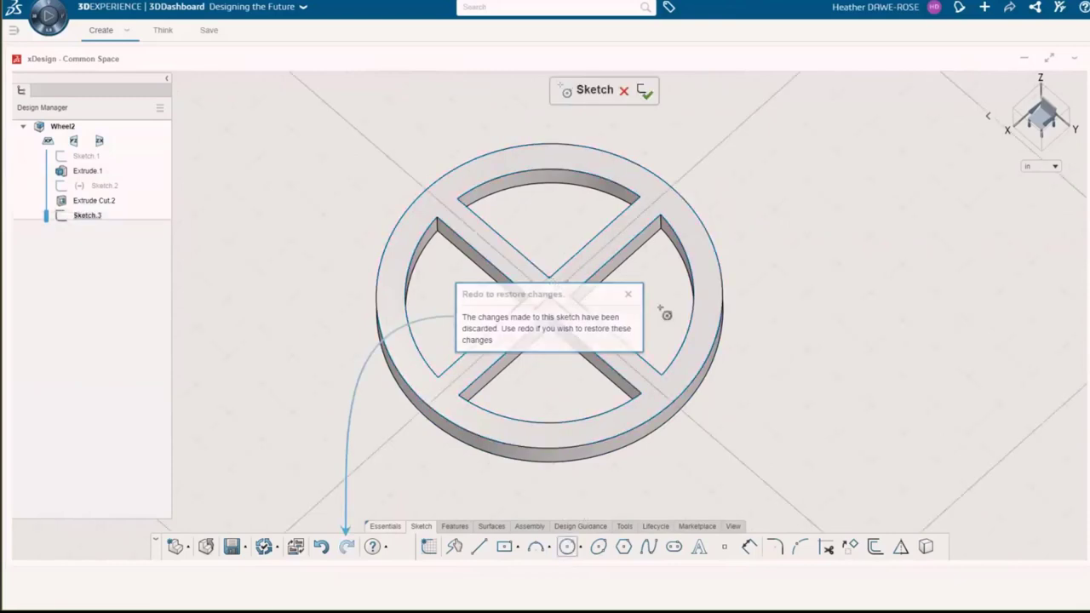
{"action": "left_click", "coordinate": [549, 300]}
{"action": "left_click", "coordinate": [567, 308]}
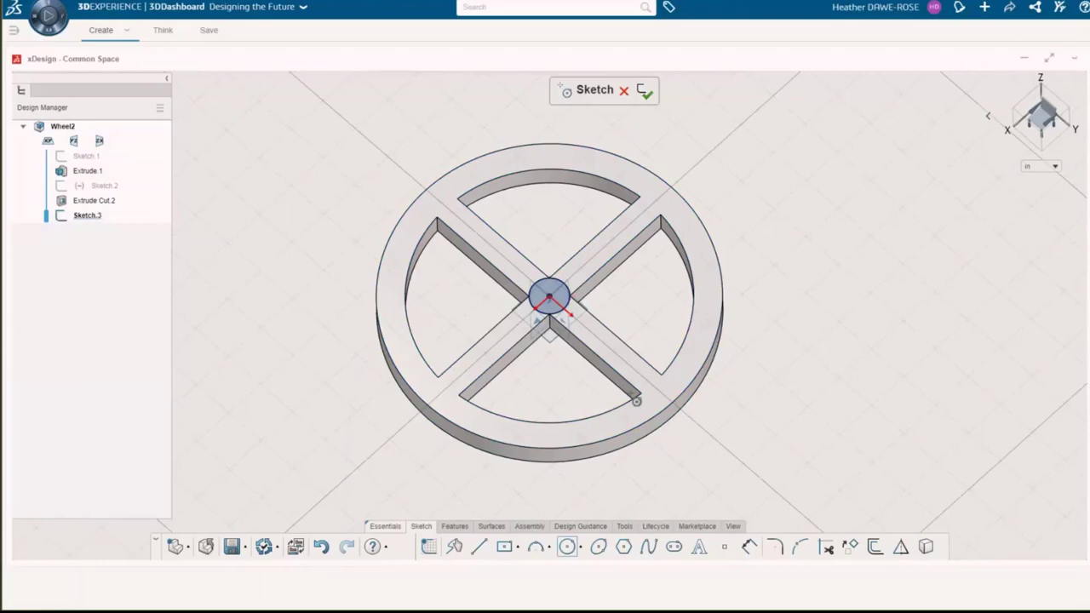
- Check the presentation slides, then return to the wheel model
{"action": "key", "text": "alt+Tab"}
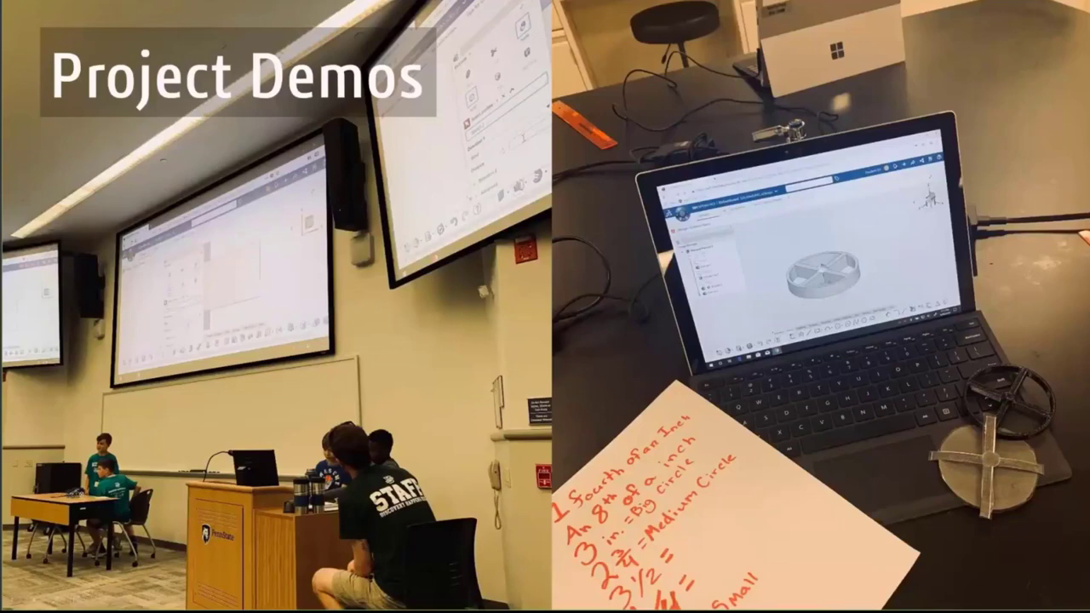
{"action": "key", "text": "alt+Tab"}
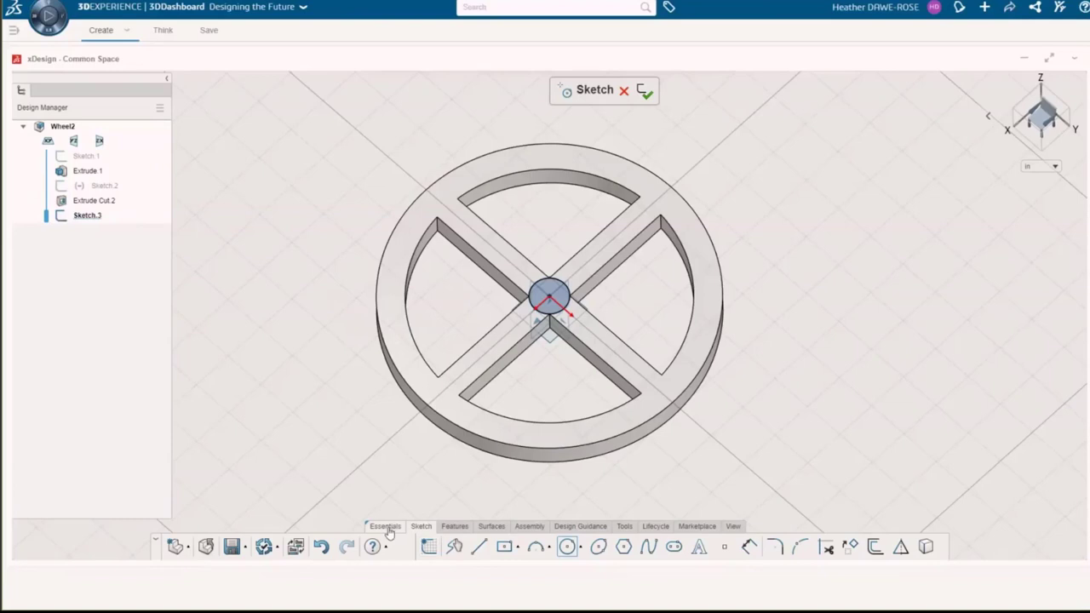
{"action": "left_click", "coordinate": [454, 526]}
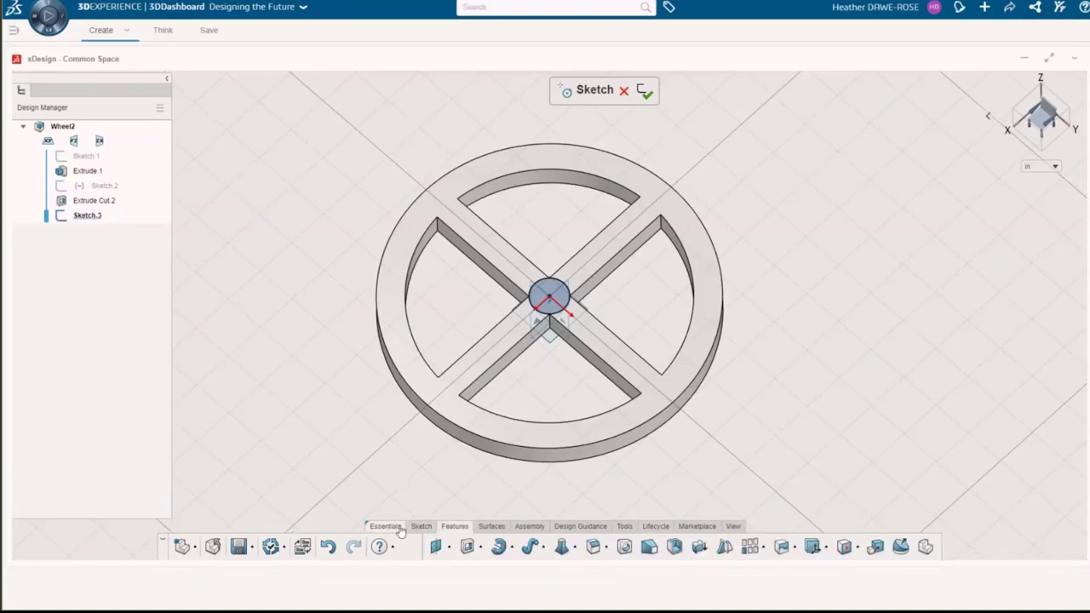
{"action": "left_click", "coordinate": [474, 547]}
- Extrude Sketch.3 0.25 in with a 45° Direction 1 draft to form the hub
{"action": "left_click", "coordinate": [487, 501]}
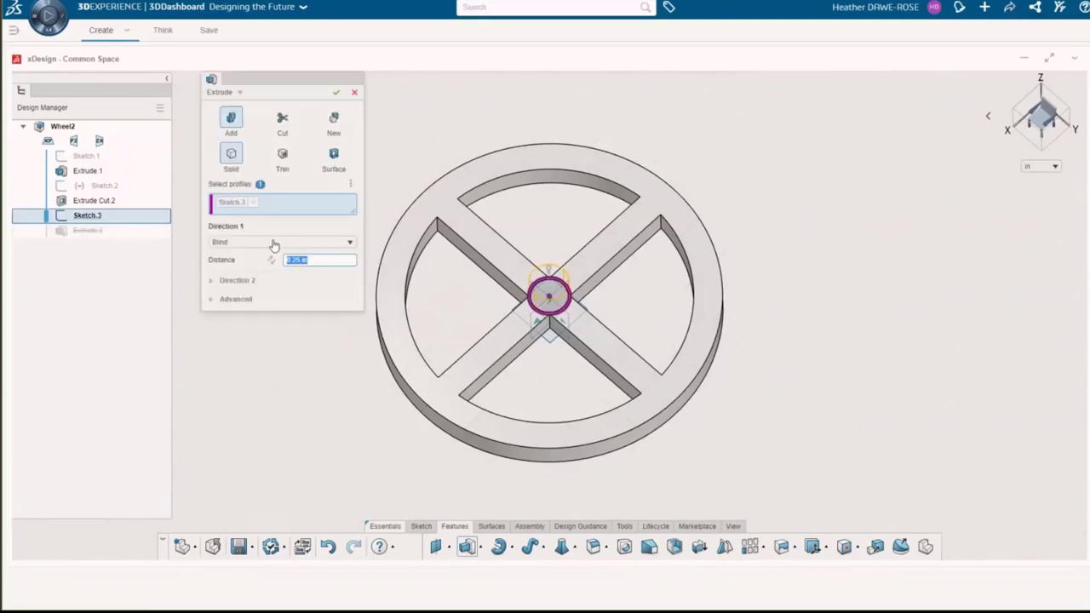
{"action": "left_click", "coordinate": [214, 302]}
{"action": "left_click", "coordinate": [272, 361]}
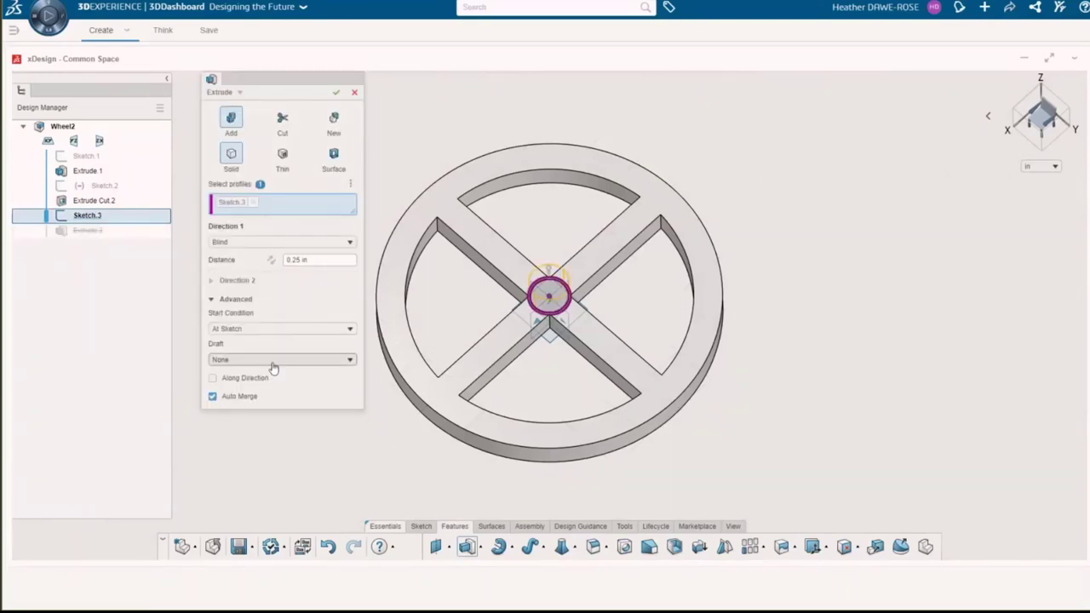
{"action": "left_click", "coordinate": [258, 388]}
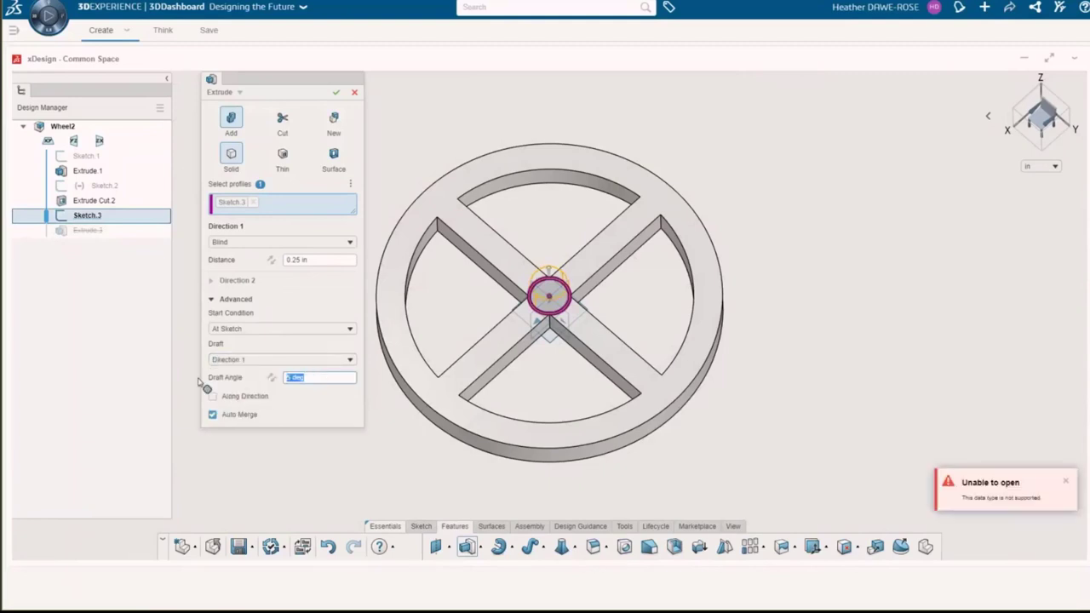
{"action": "type", "text": "45"}
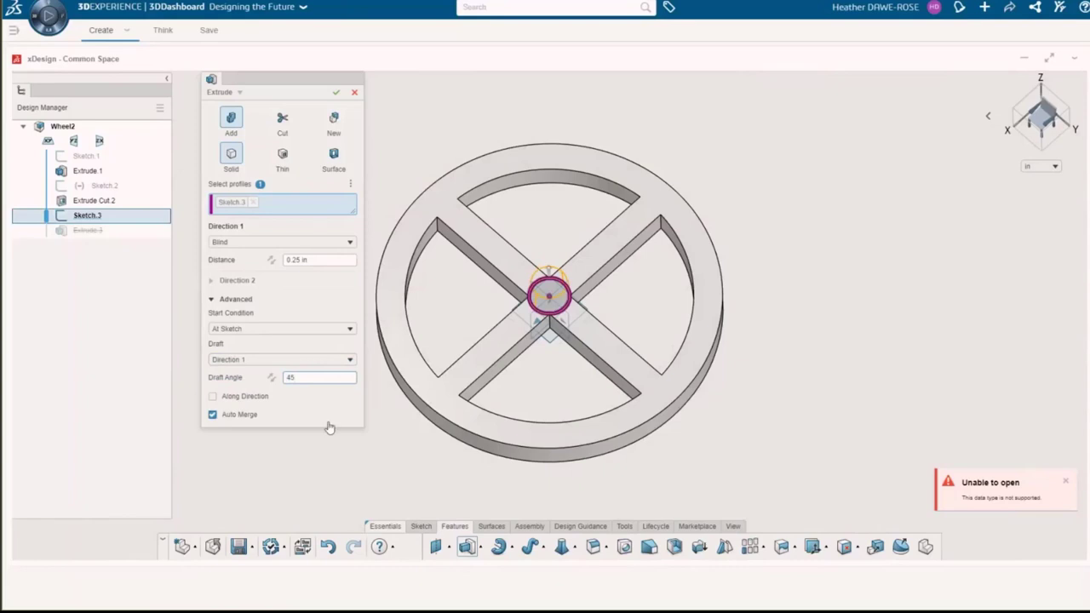
{"action": "left_click", "coordinate": [338, 92]}
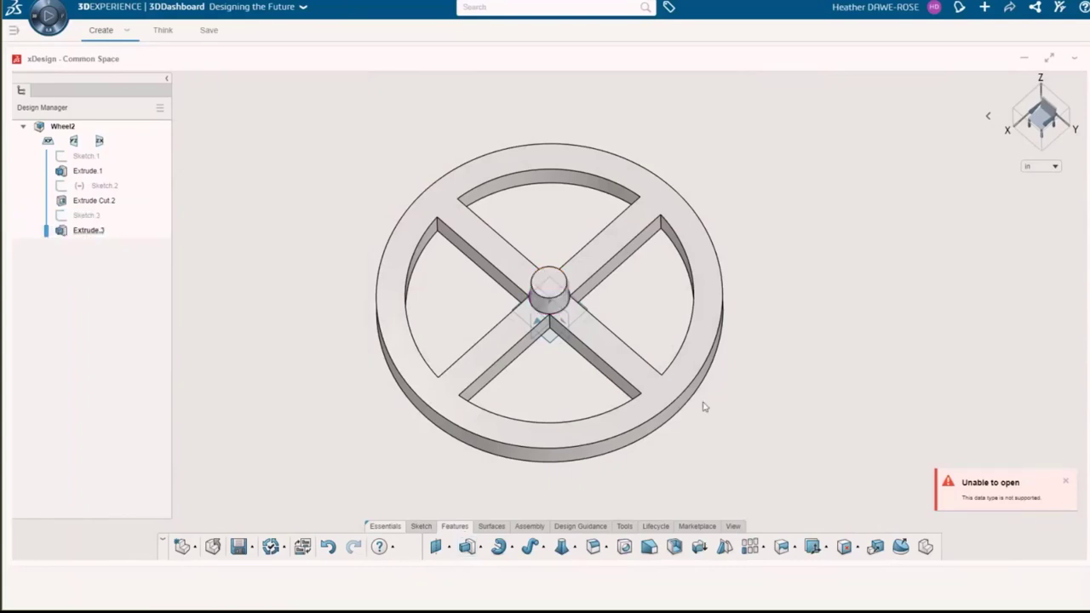
{"action": "middle_click_drag", "start_coordinate": [700, 404], "coordinate": [672, 417]}
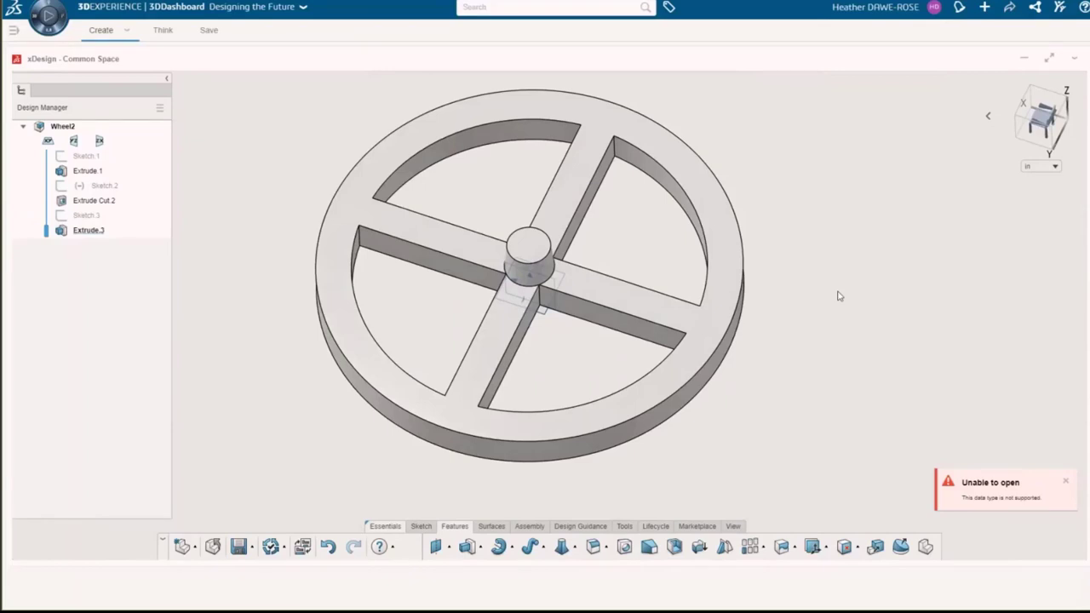
{"action": "key", "text": "alt+Tab"}
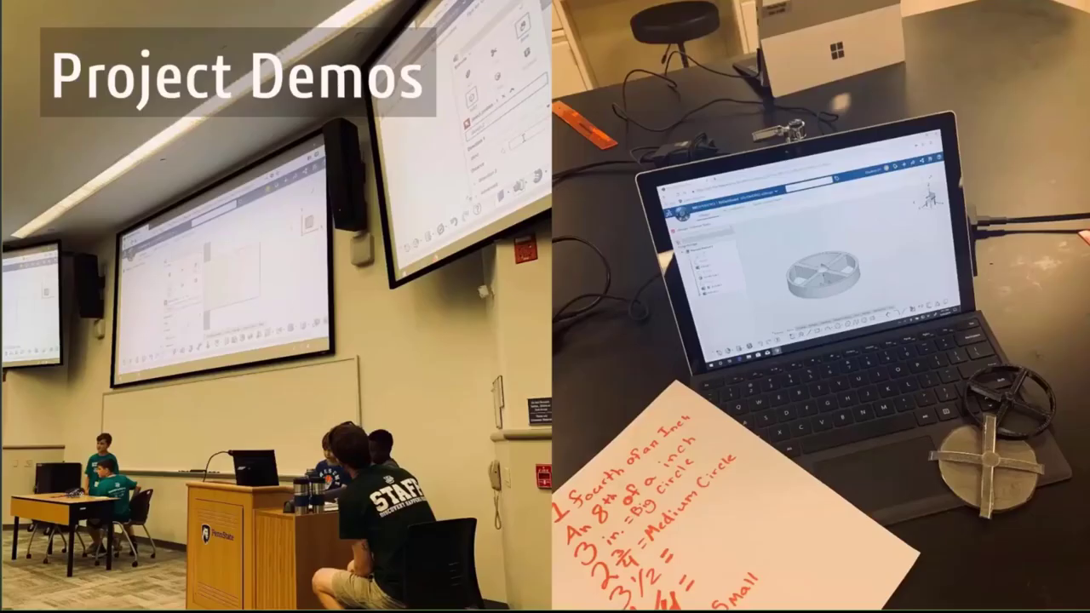
{"action": "left_click", "coordinate": [926, 417]}
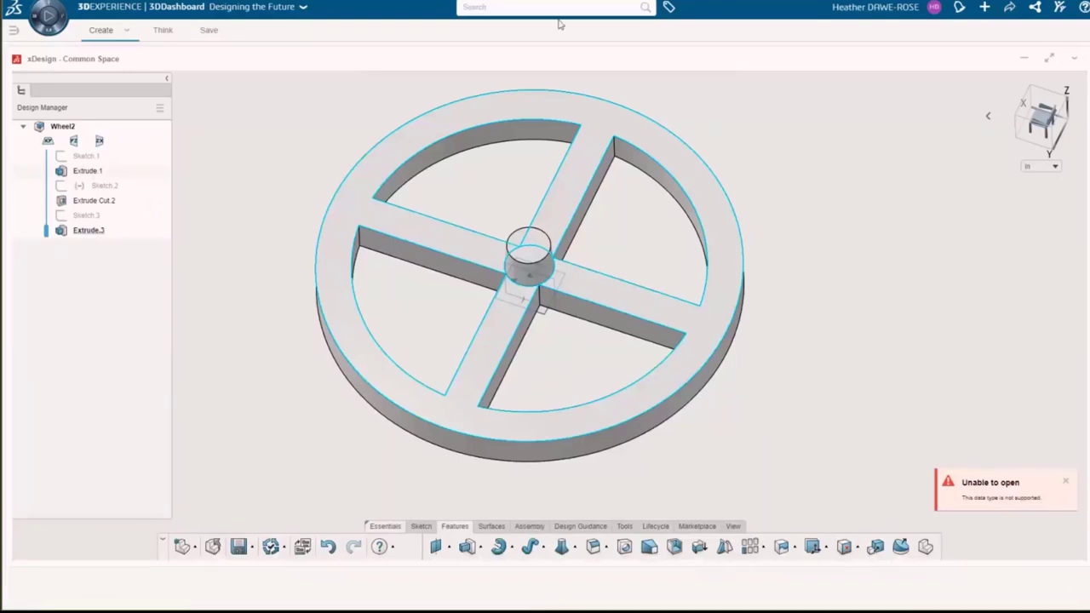
- Open a 3D preview of Bumper.SLDPRT in the Presentation Files folder
{"action": "left_click", "coordinate": [209, 31]}
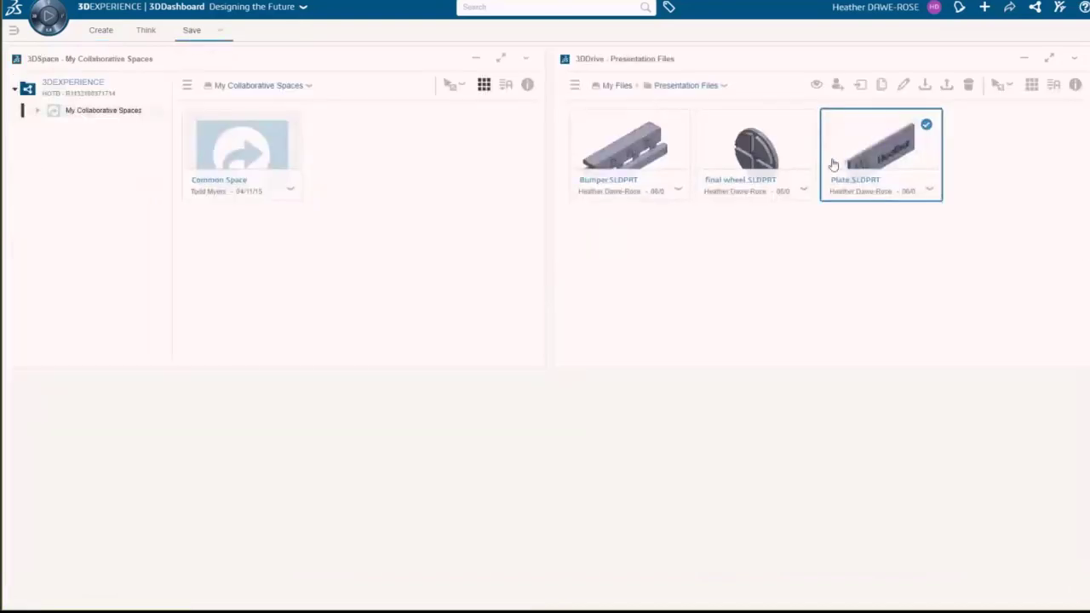
{"action": "left_click", "coordinate": [632, 145]}
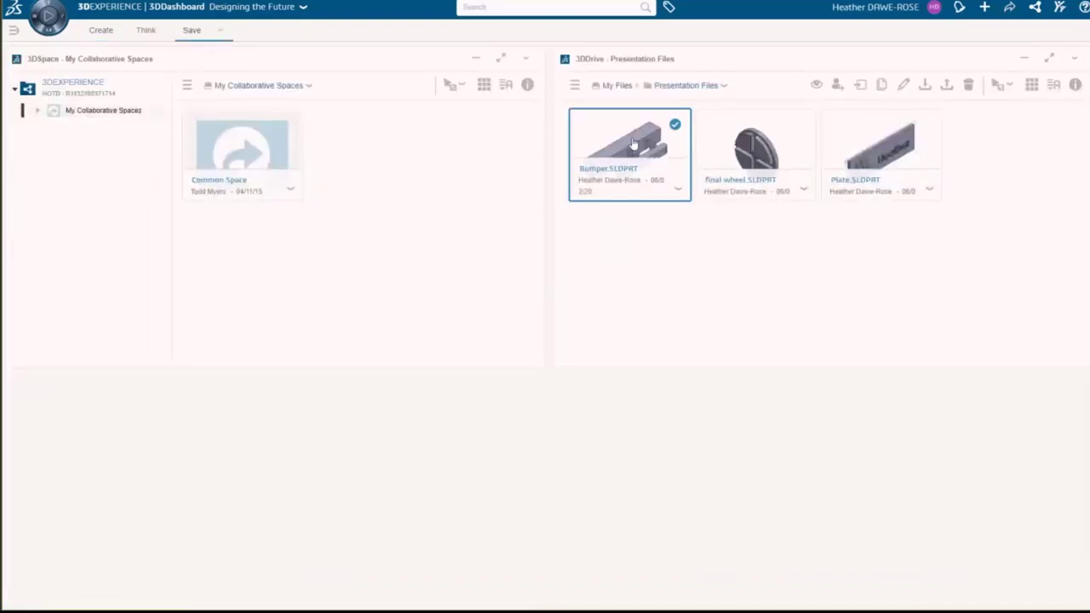
{"action": "left_click", "coordinate": [678, 191]}
{"action": "left_click", "coordinate": [638, 215]}
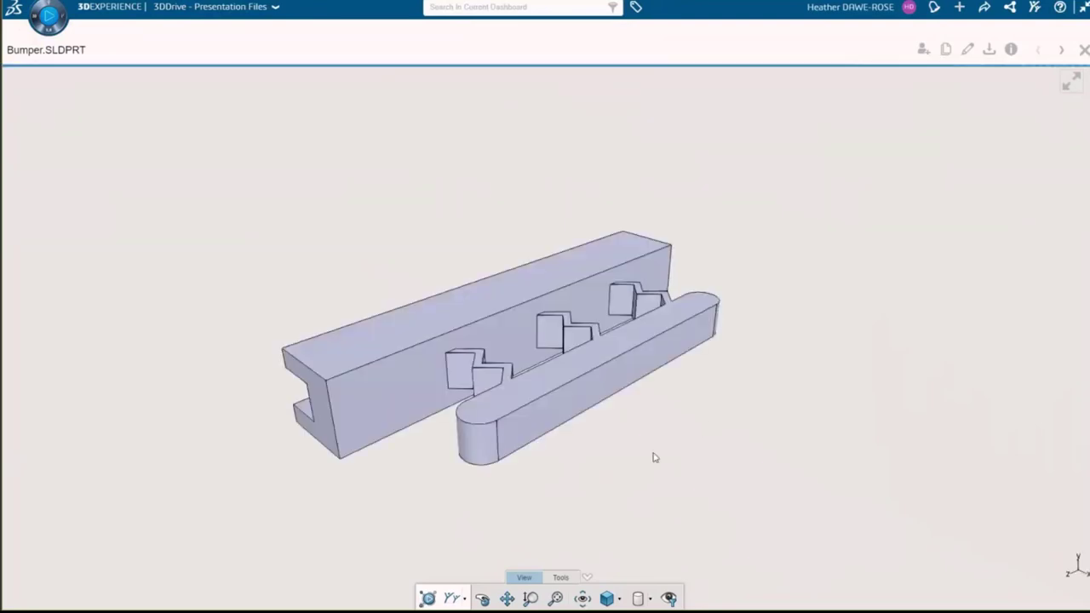
- Orbit, pan and briefly select the bumper in 3DPlay, then return to the slideshow
{"action": "left_click_drag", "start_coordinate": [655, 457], "coordinate": [515, 459]}
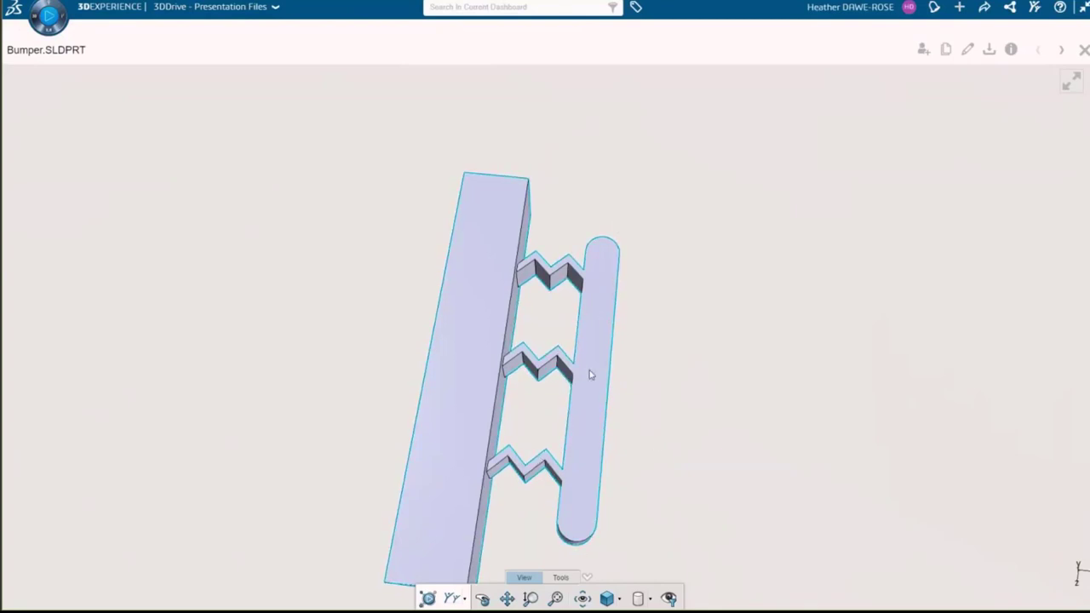
{"action": "middle_click_drag", "start_coordinate": [591, 372], "coordinate": [640, 325]}
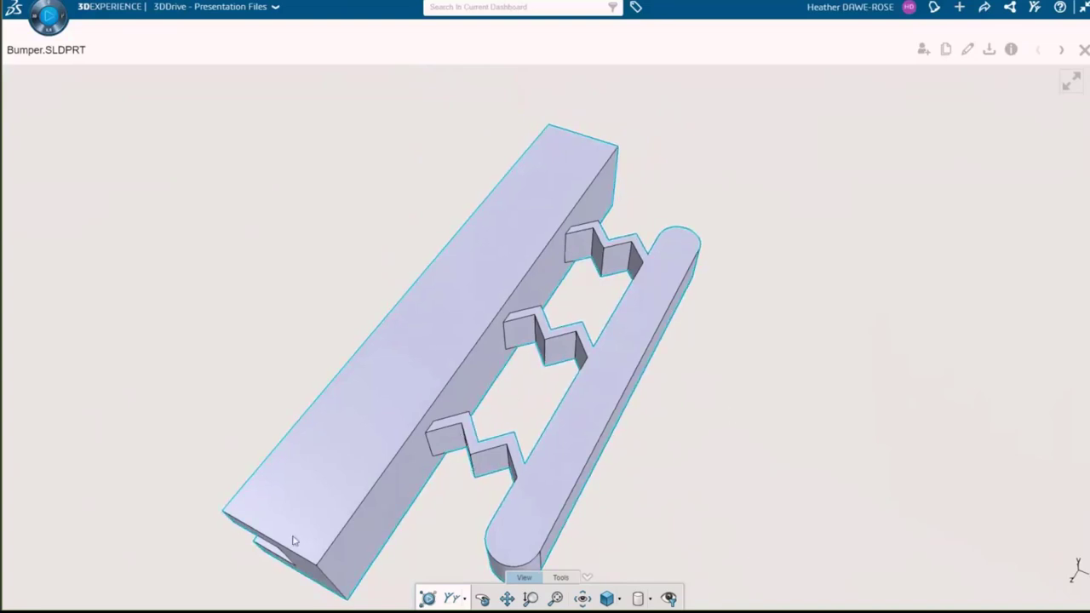
{"action": "left_click", "coordinate": [382, 447]}
{"action": "left_click_drag", "start_coordinate": [381, 447], "coordinate": [349, 394]}
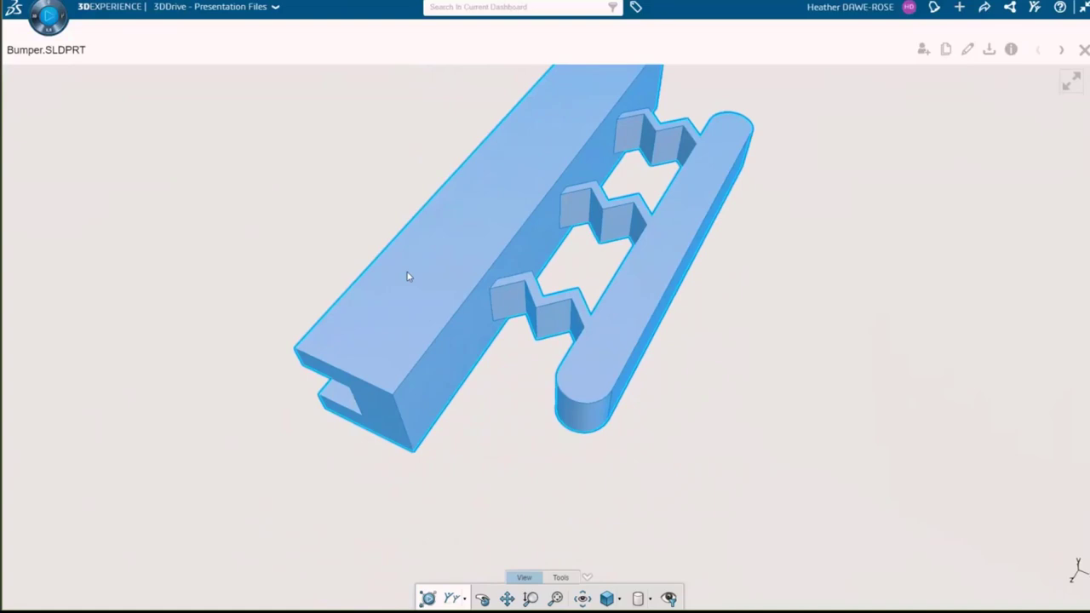
{"action": "left_click", "coordinate": [676, 88]}
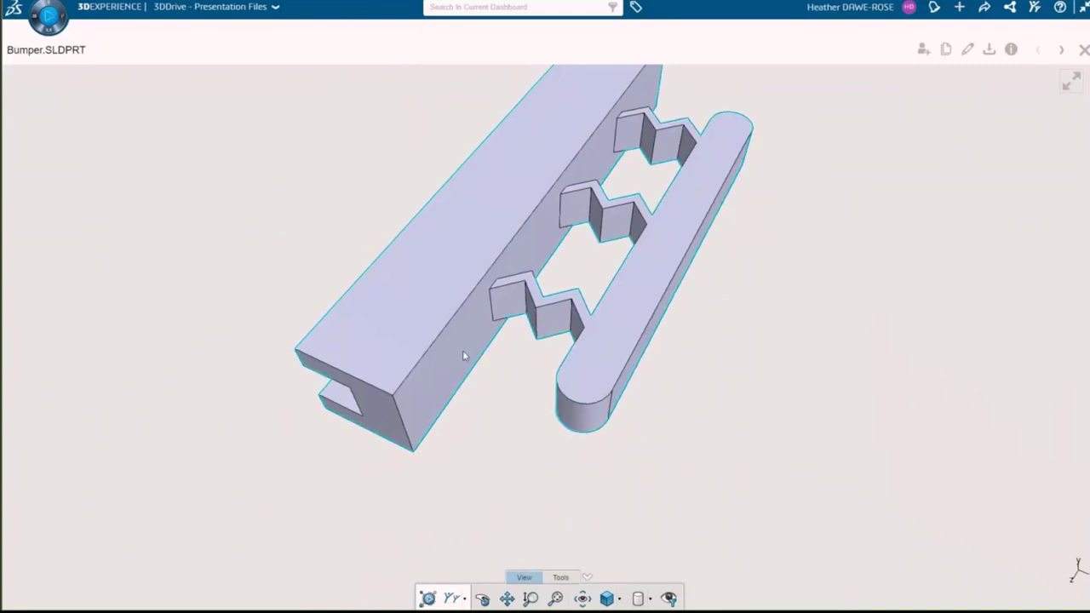
{"action": "key", "text": "alt+Tab"}
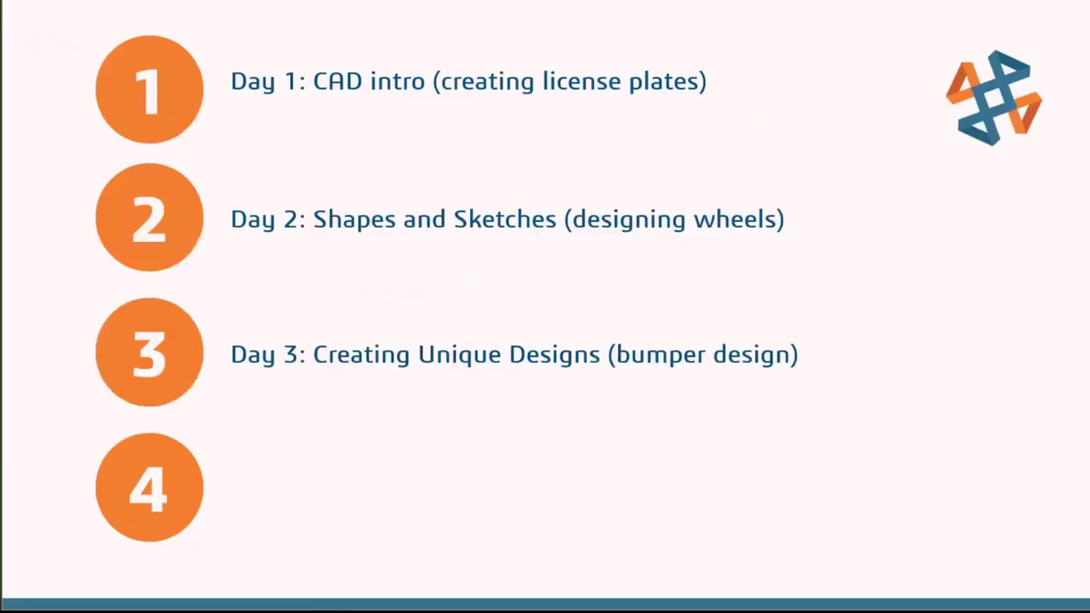